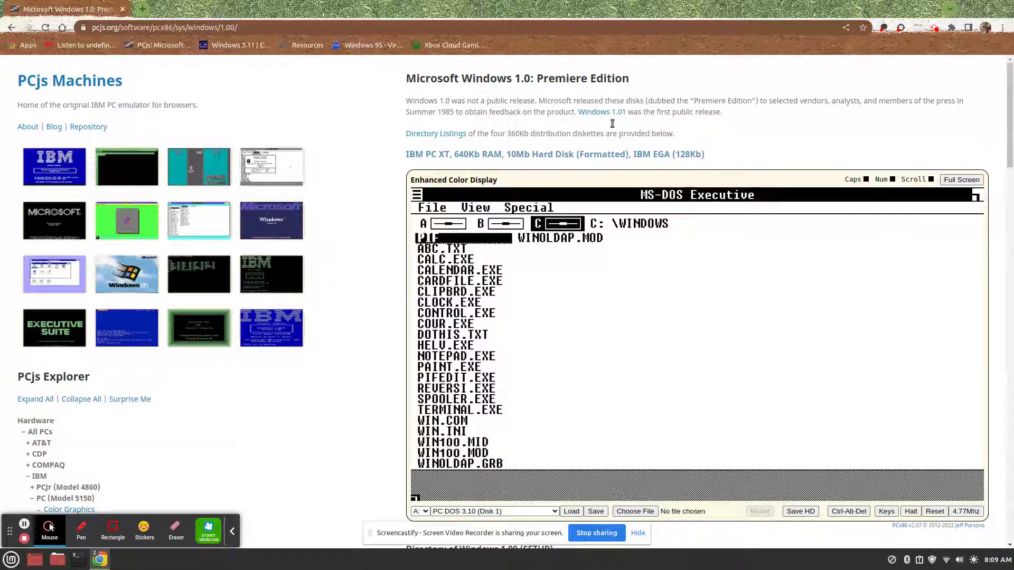
Put the PCjs emulator in full screen, leave it with Esc, then go full screen again.
left_click(953, 181)
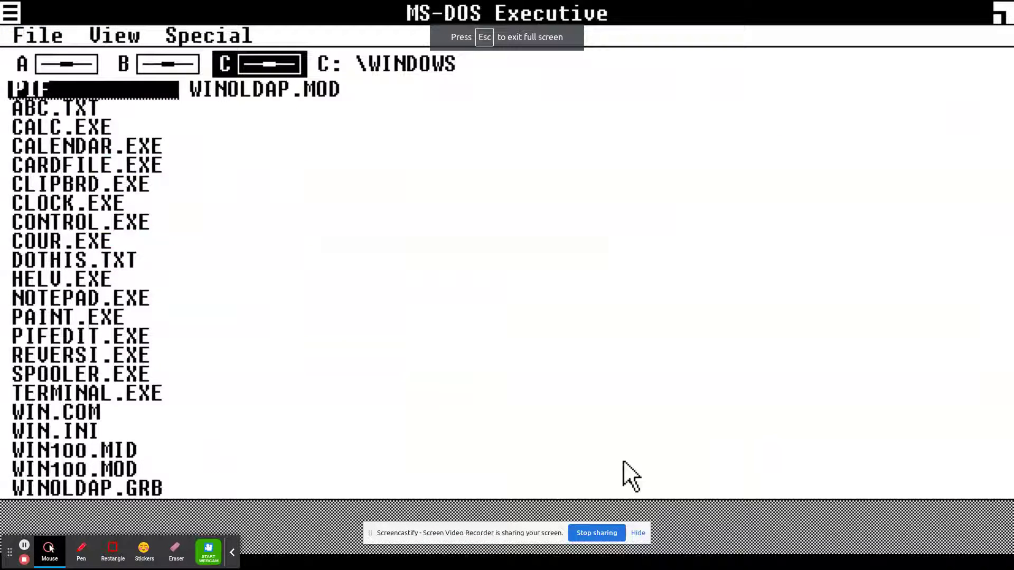
key("Escape")
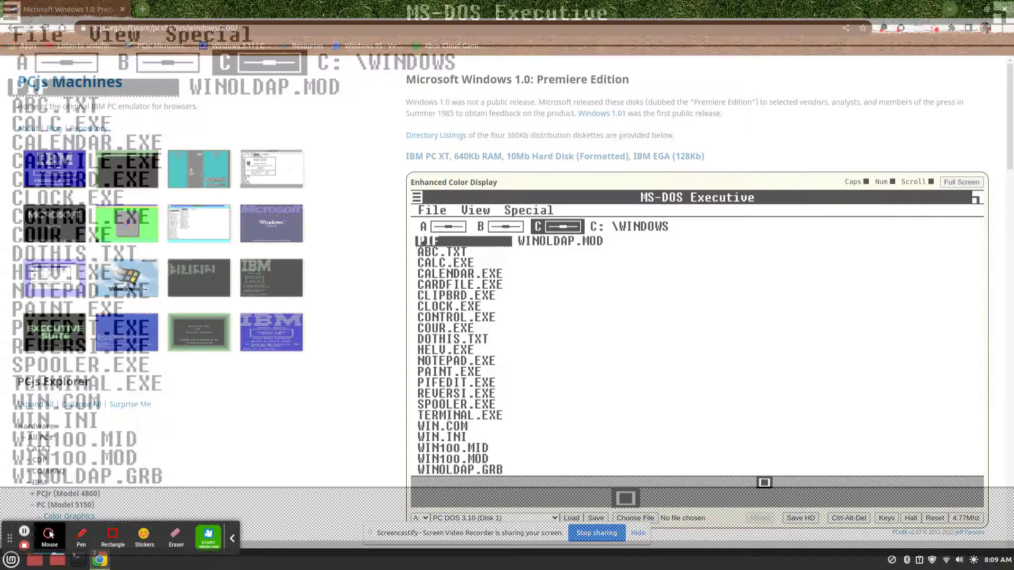
left_click(638, 534)
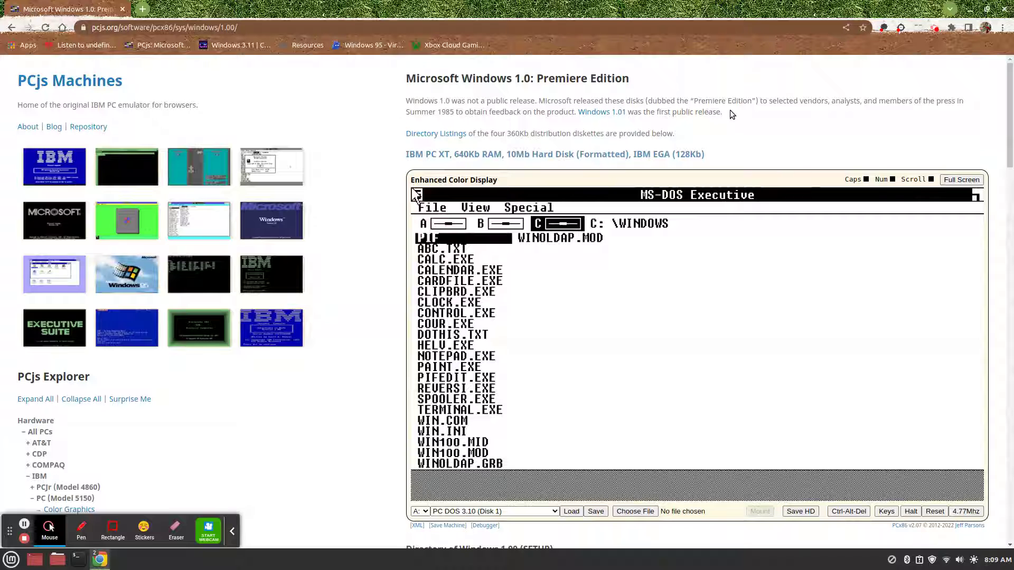
left_click(946, 181)
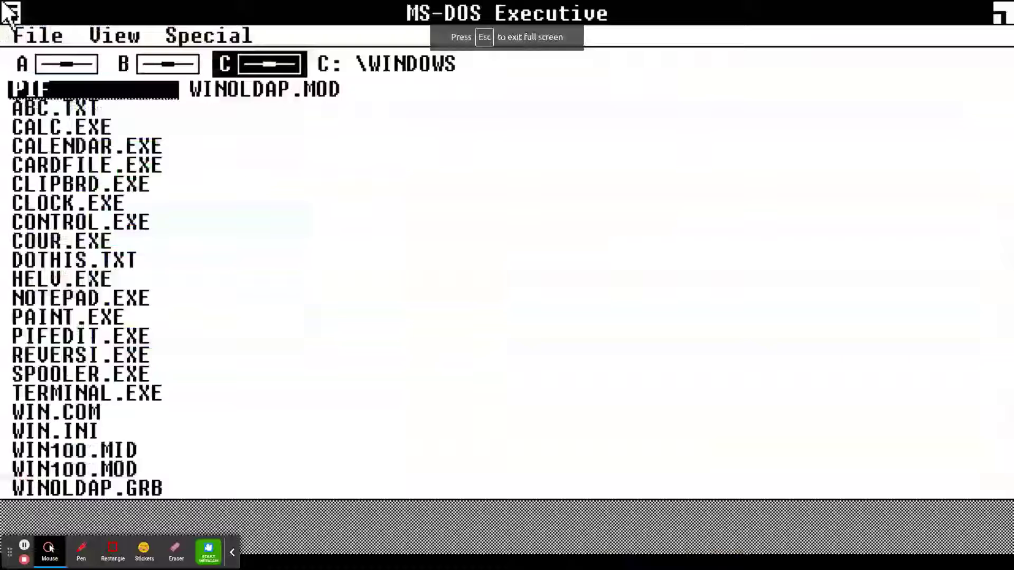
Delete ABC.TXT from C:\WINDOWS with File > Delete.
left_click(42, 108)
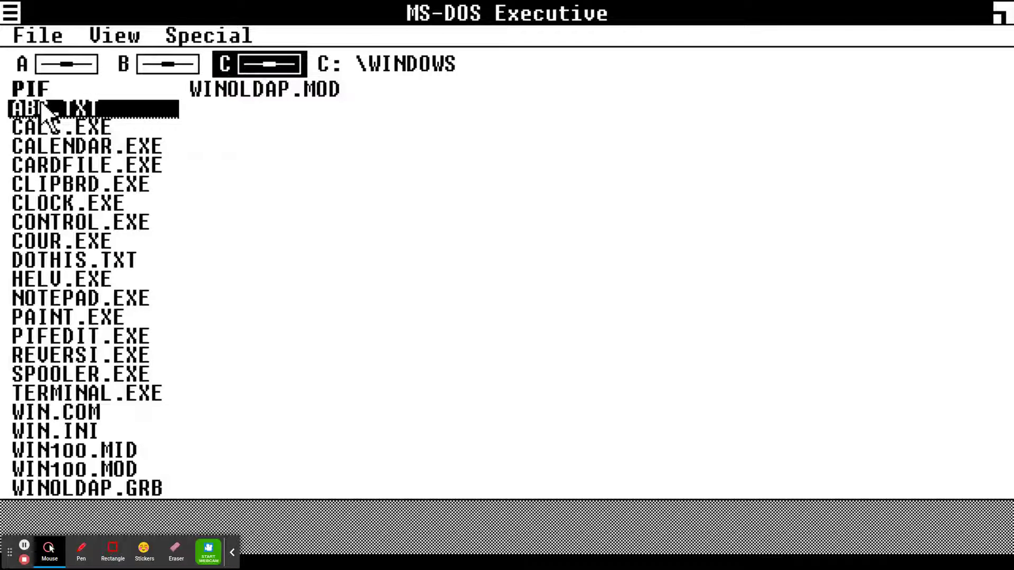
left_click(53, 36)
left_click(53, 35)
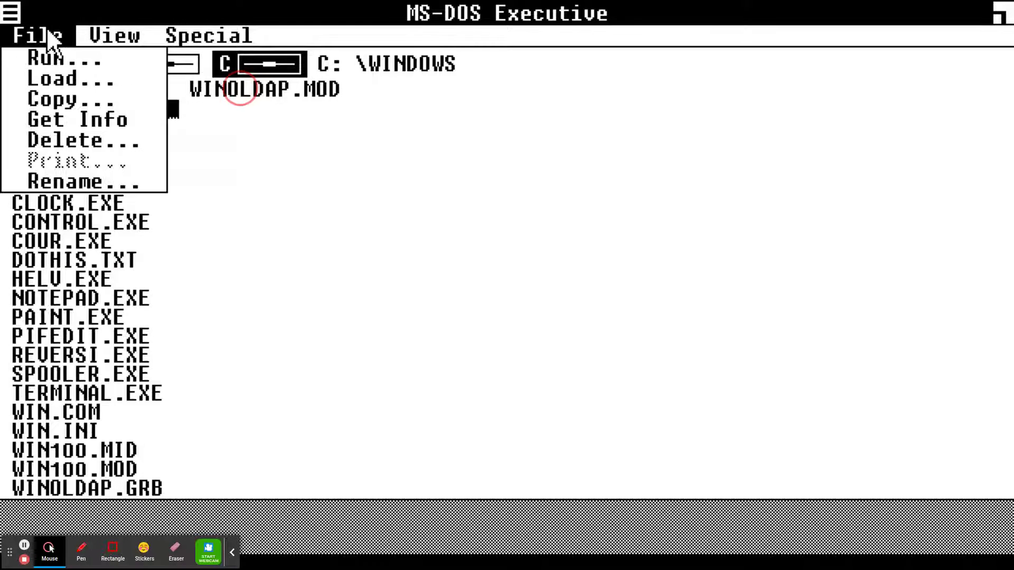
left_click(119, 141)
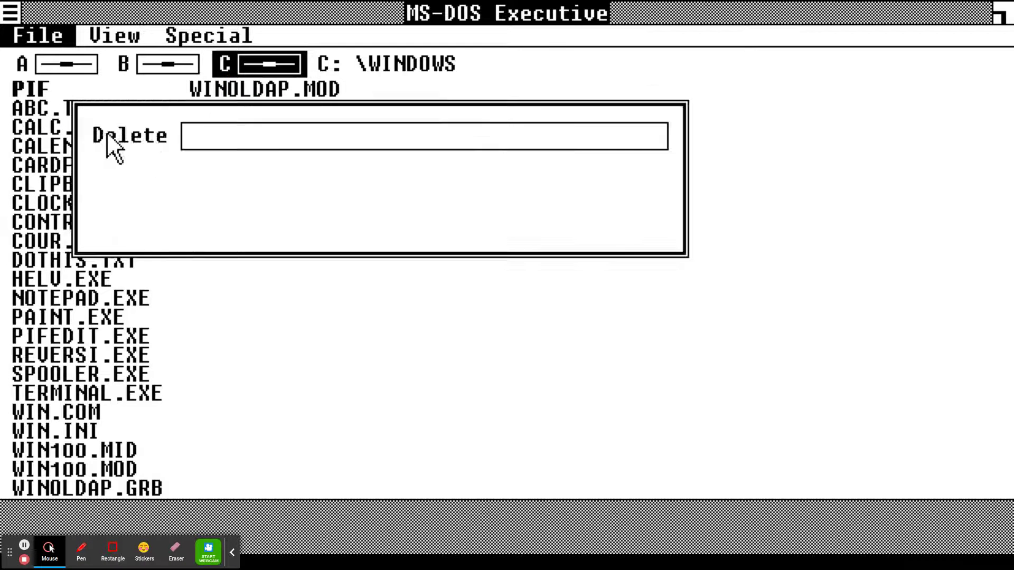
left_click(316, 217)
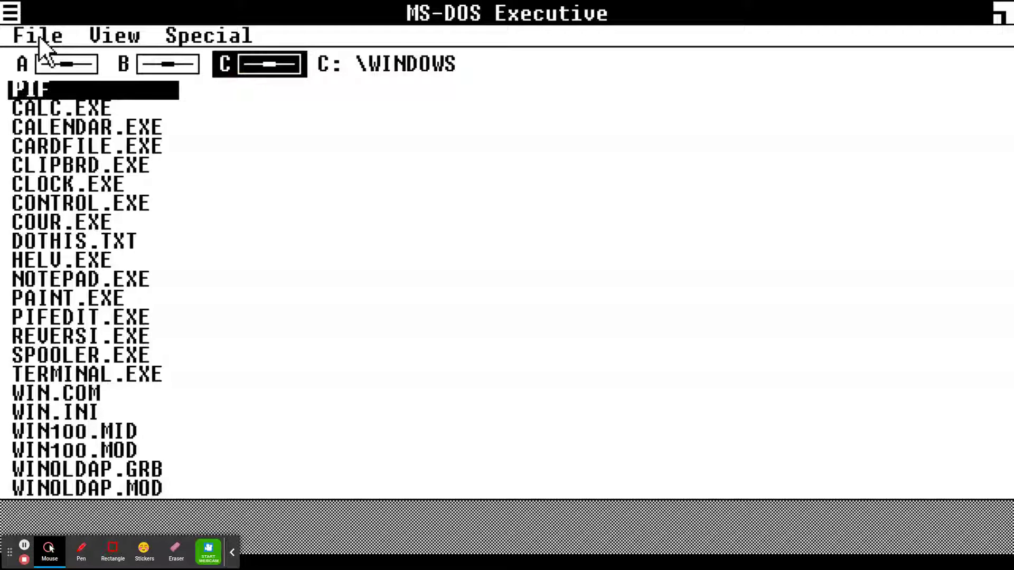
Try to delete the PIF directory and dismiss the directory-not-empty error.
left_click(39, 36)
left_click(73, 139)
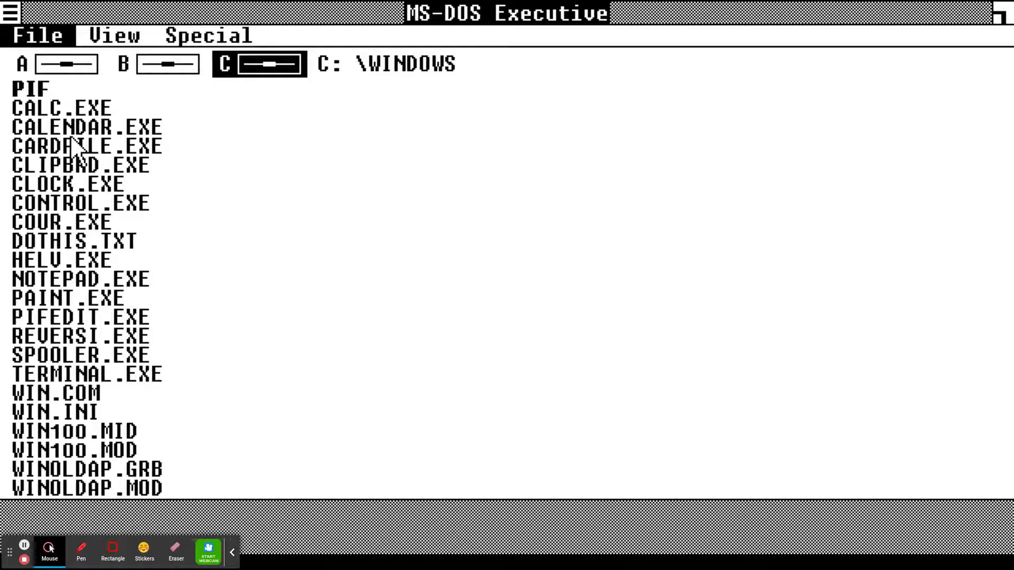
left_click(273, 217)
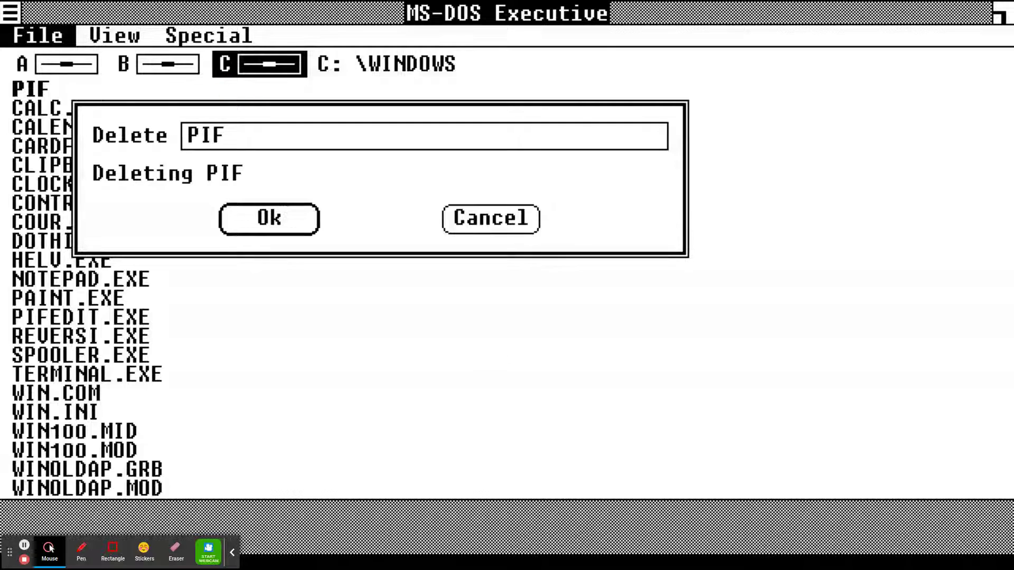
left_click(504, 341)
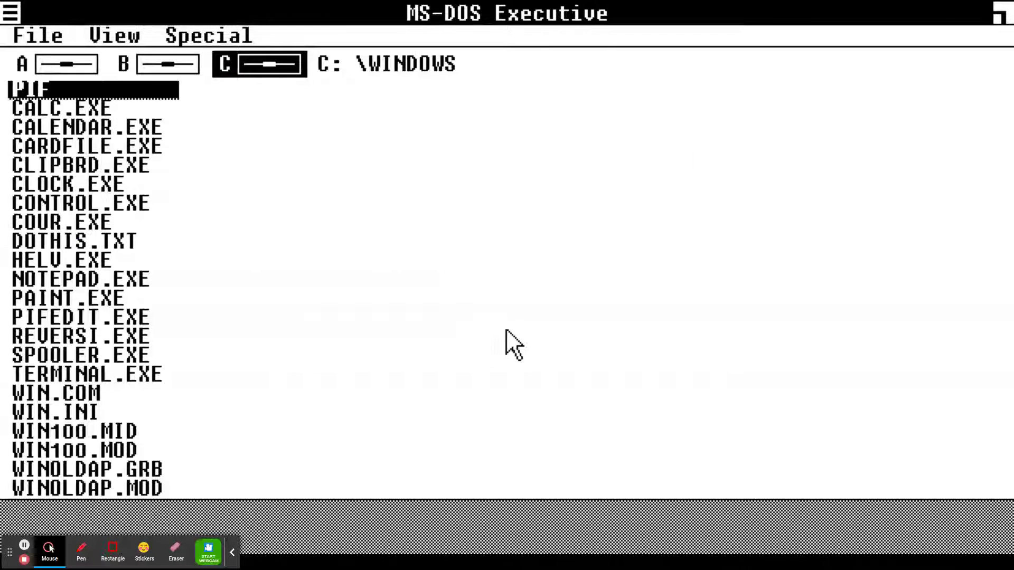
Delete CALC.EXE and CALENDAR.EXE from C:\WINDOWS.
left_click(113, 107)
left_click(36, 35)
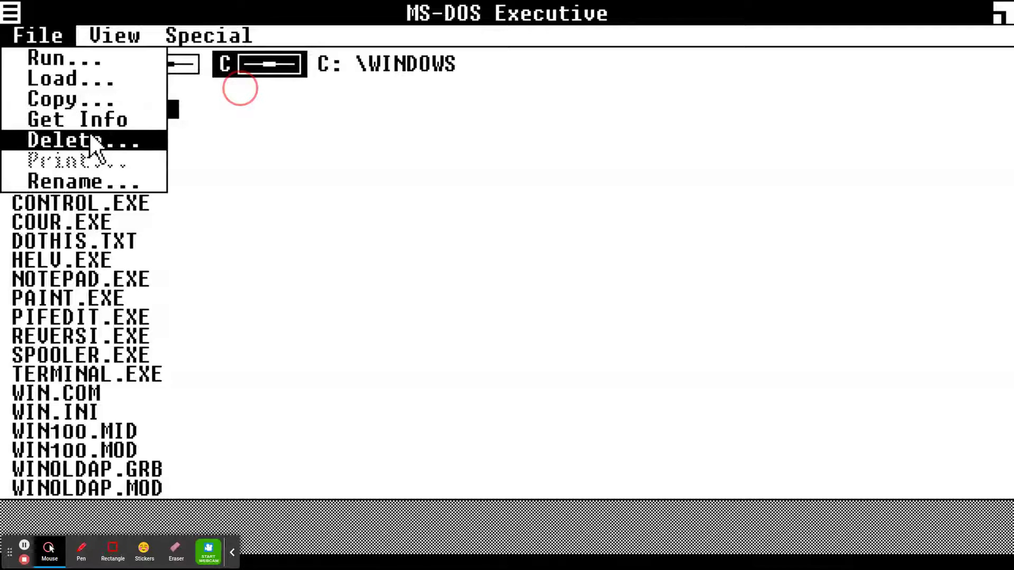
left_click(94, 140)
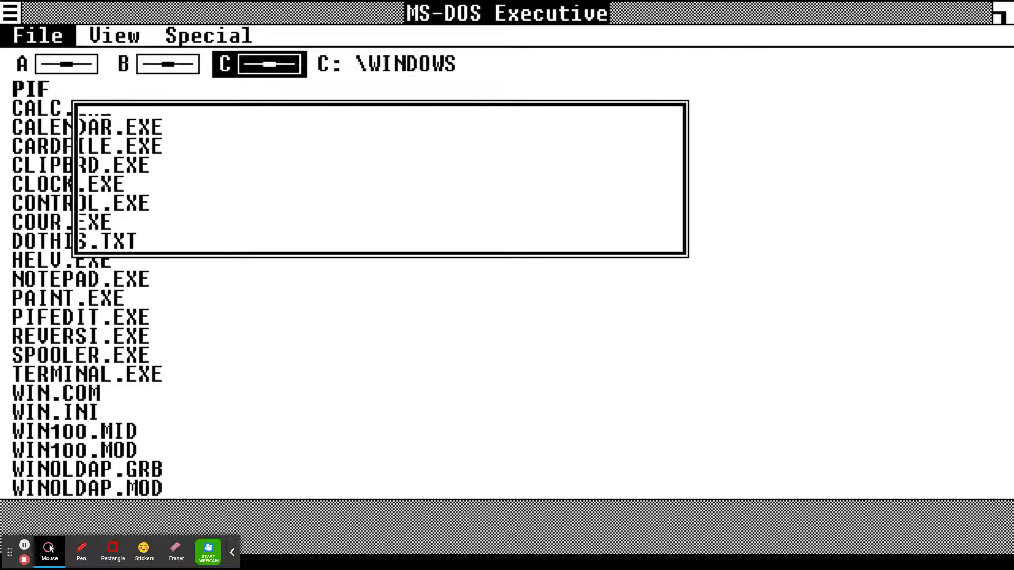
left_click(291, 236)
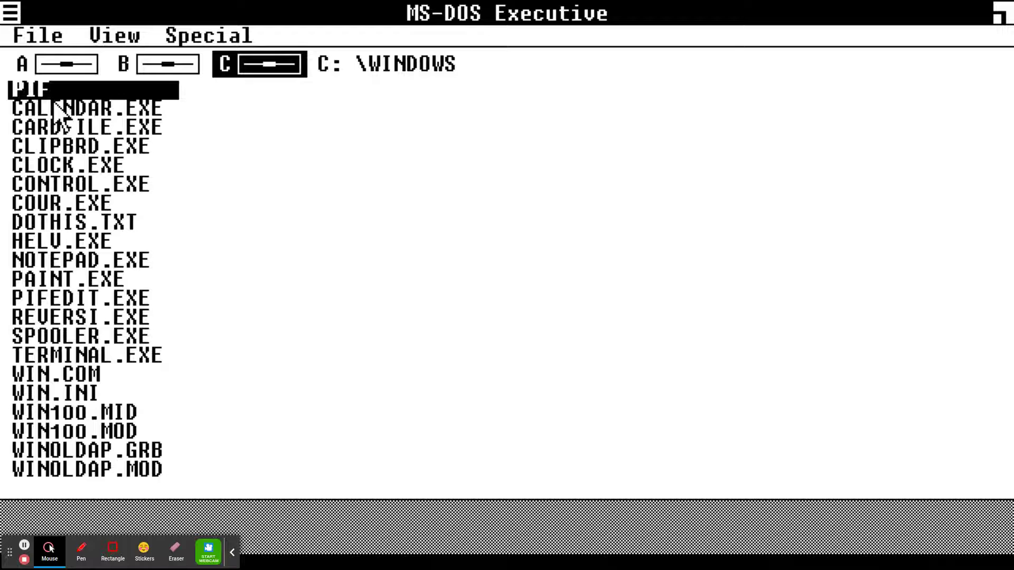
left_click(55, 108)
left_click_drag(44, 37, 70, 141)
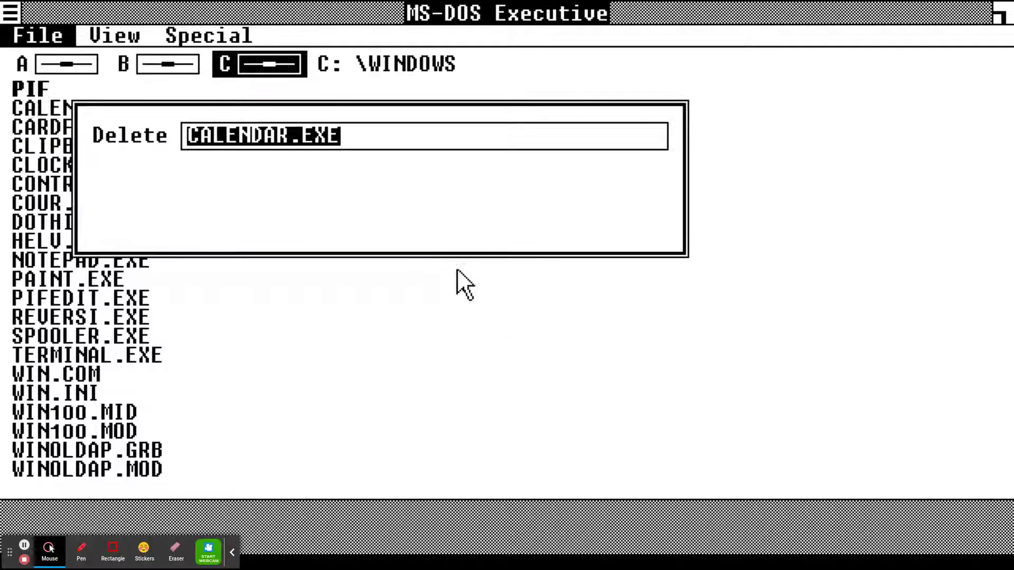
left_click(289, 217)
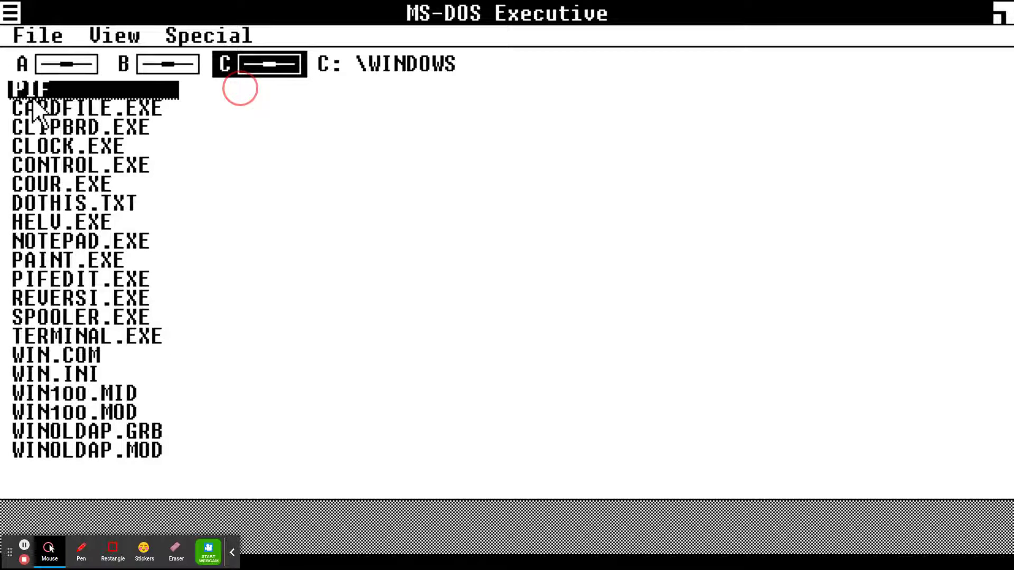
Delete CARDFILE.EXE and CLIPBRD.EXE from C:\WINDOWS.
left_click(50, 108)
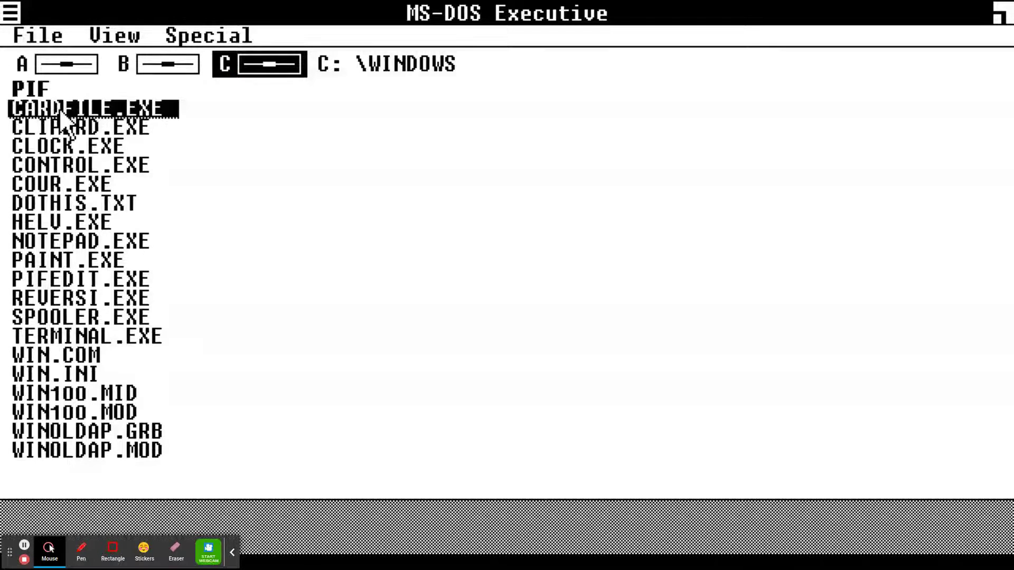
left_click(39, 30)
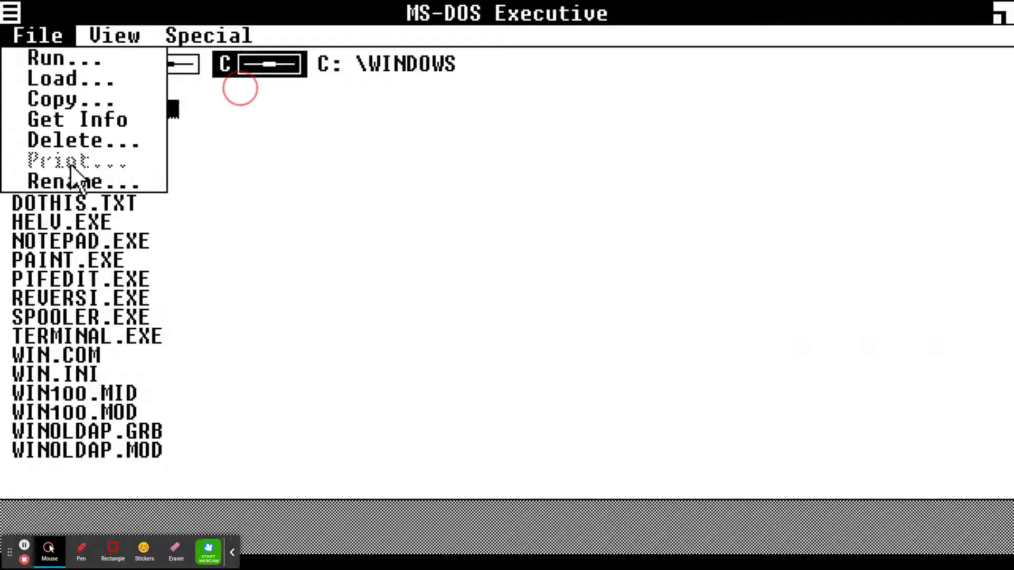
left_click(79, 140)
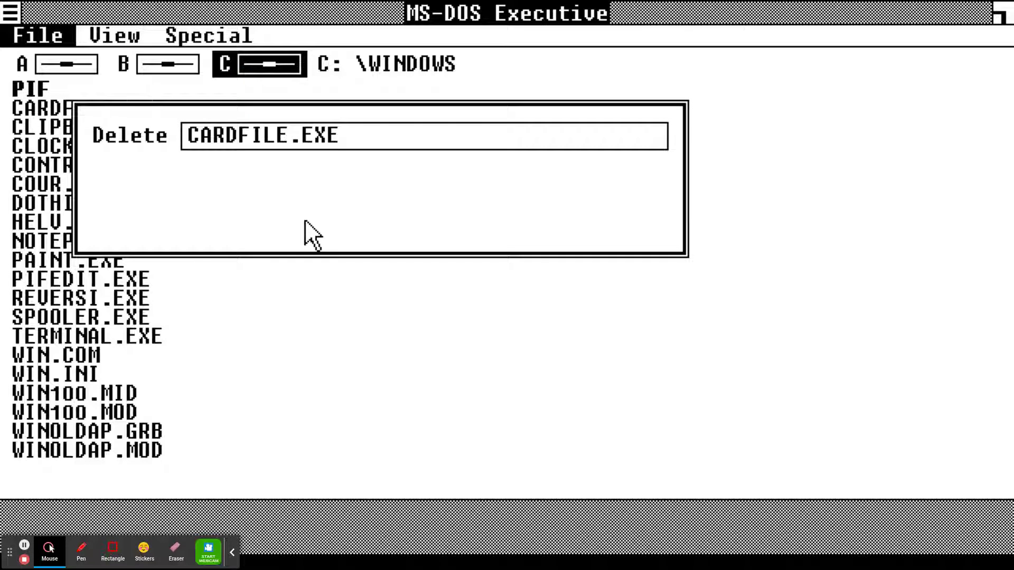
left_click(291, 208)
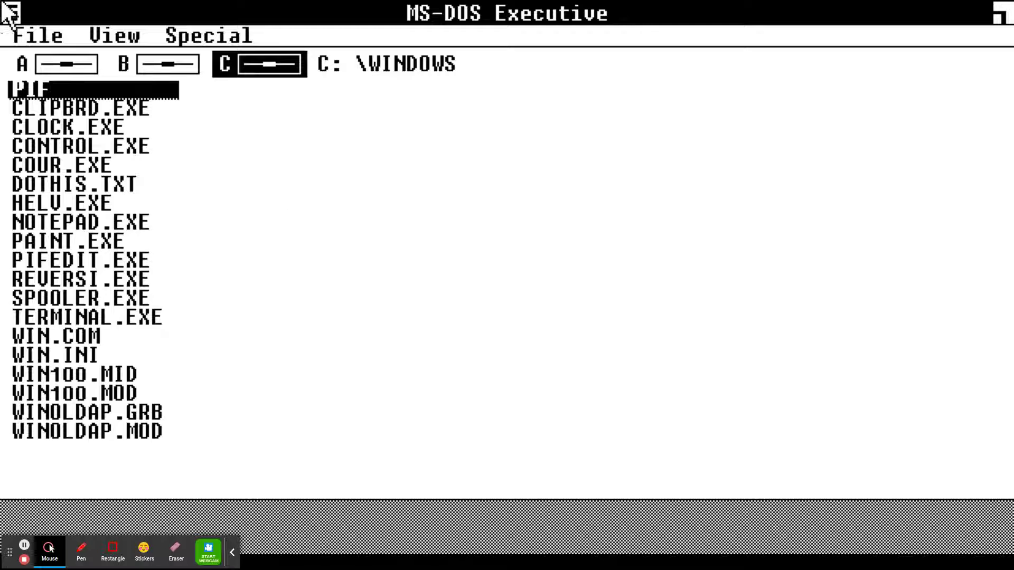
left_click(84, 107)
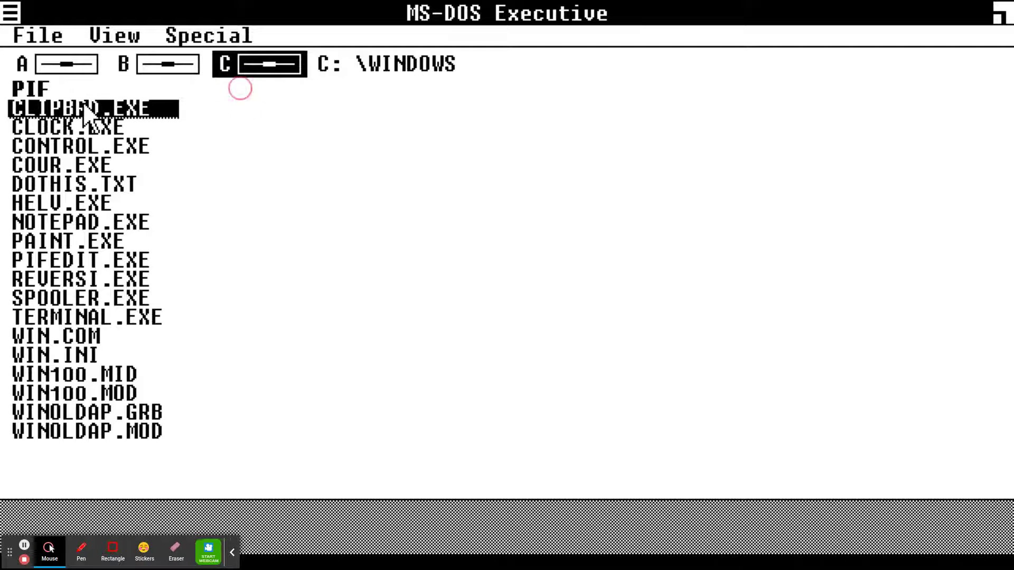
left_click(44, 18)
left_click_drag(46, 29, 66, 139)
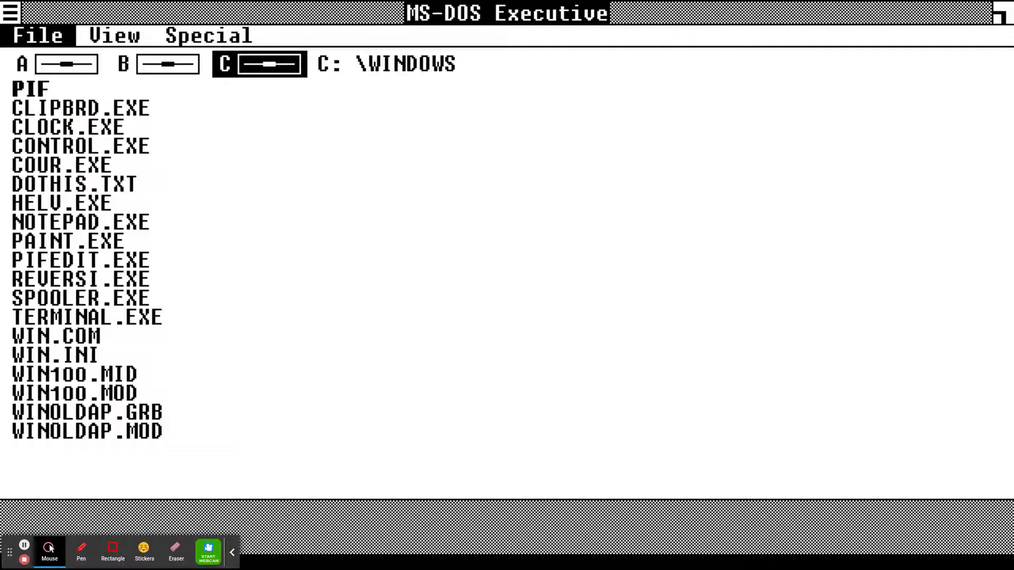
left_click(297, 221)
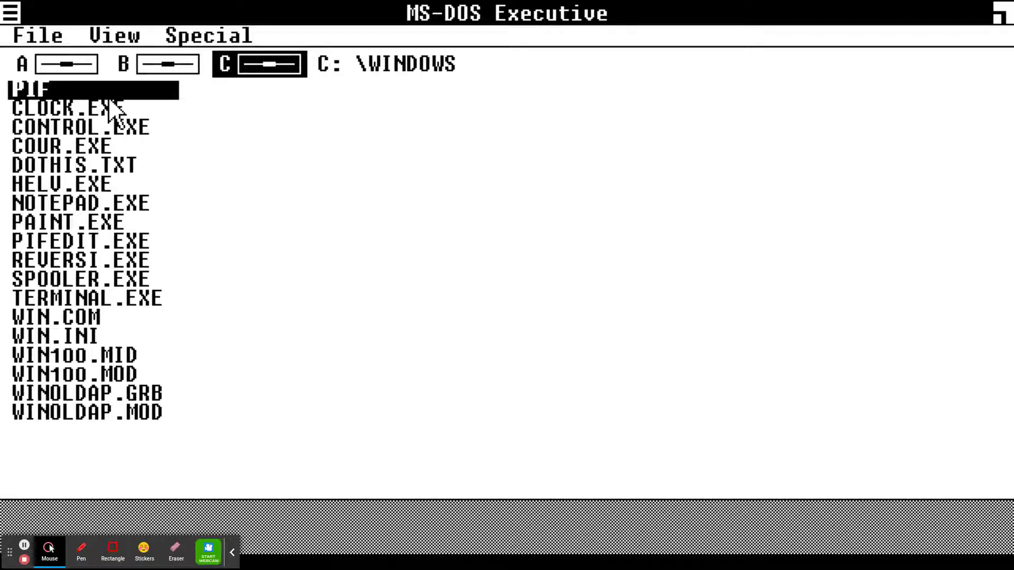
Delete CLOCK.EXE, CONTROL.EXE and COUR.EXE.
left_click(84, 108)
left_click_drag(59, 41, 67, 141)
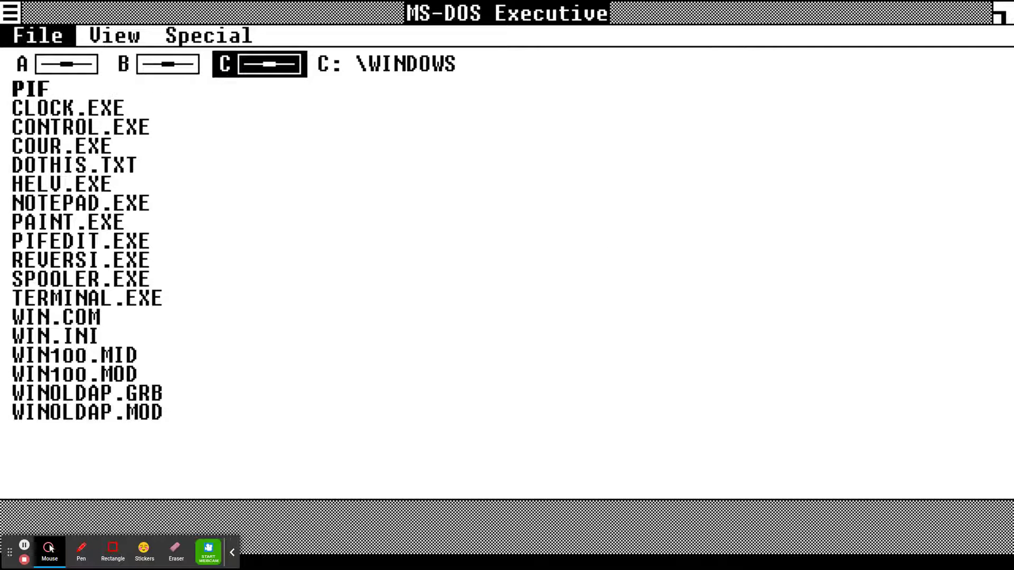
left_click(280, 202)
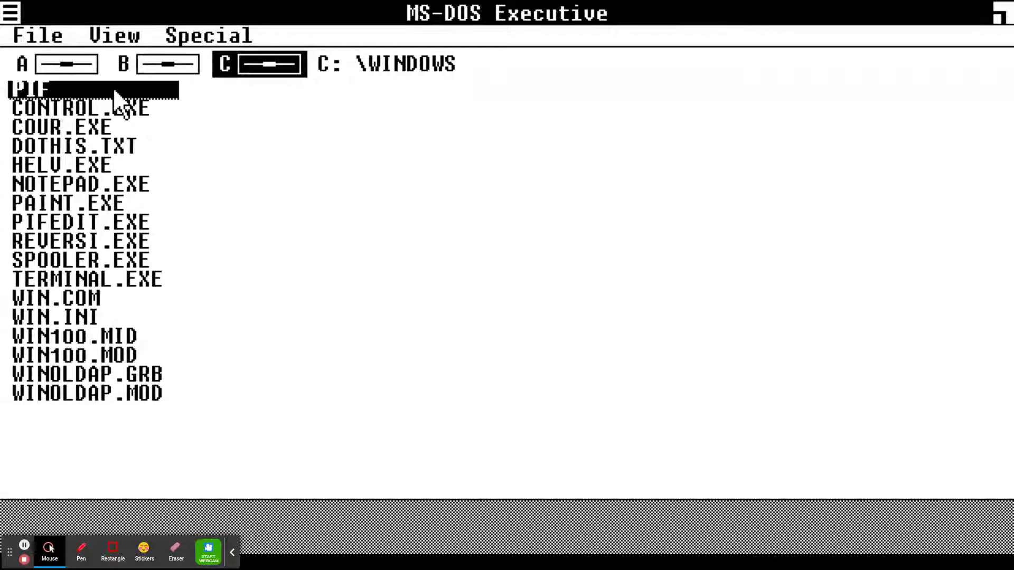
left_click(108, 109)
left_click_drag(38, 37, 53, 143)
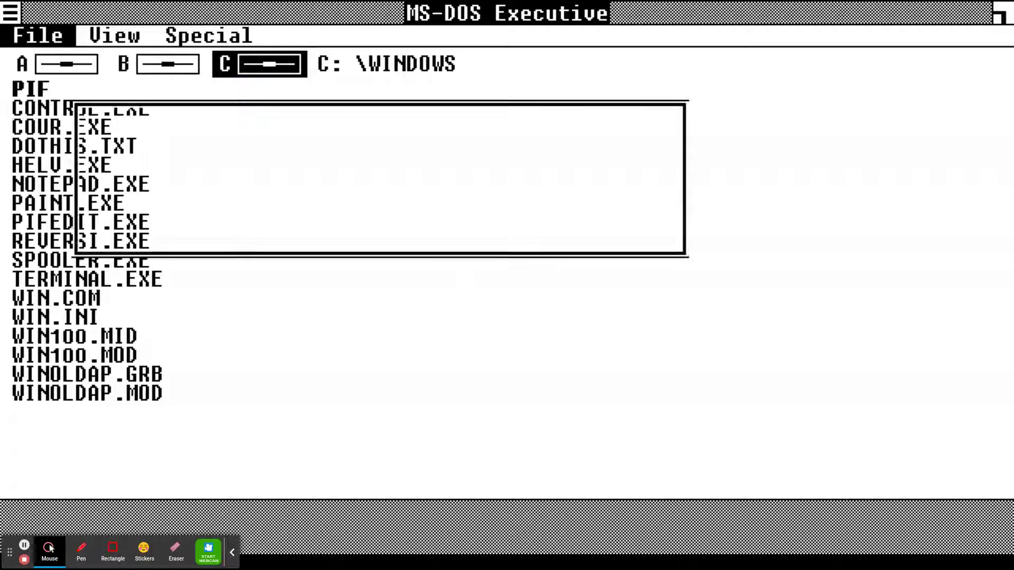
left_click(253, 218)
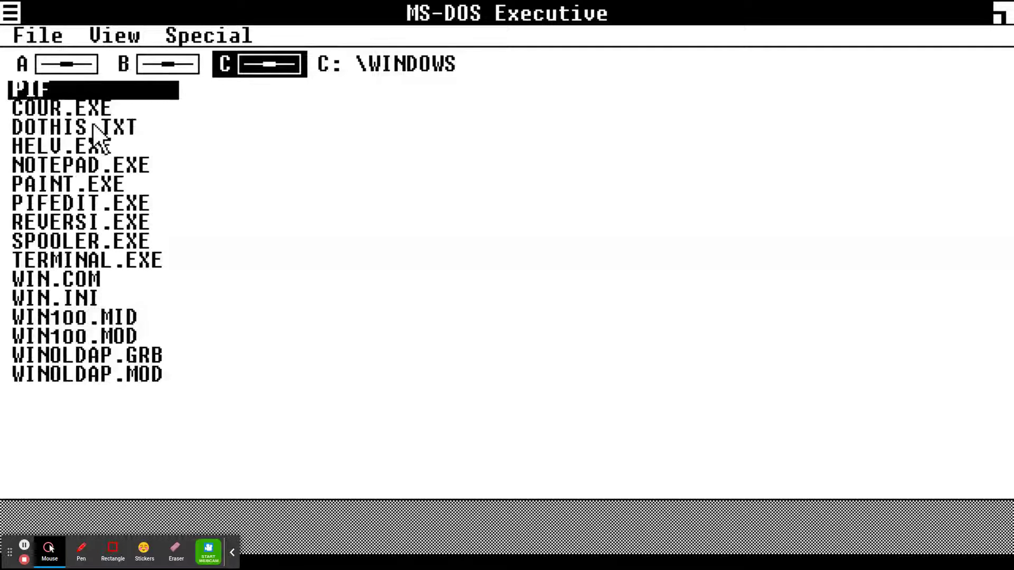
left_click(85, 103)
left_click_drag(35, 37, 46, 141)
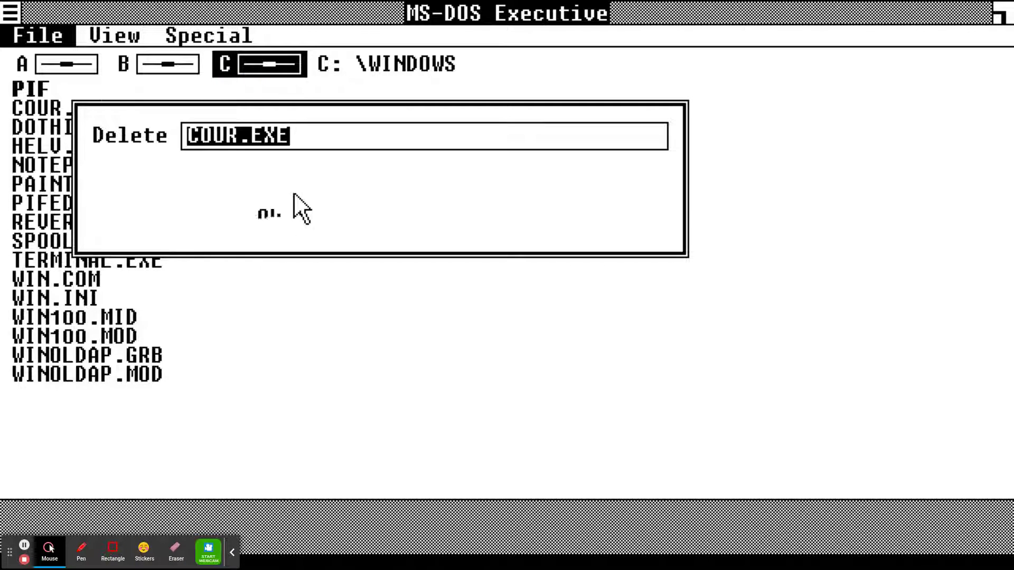
left_click(299, 212)
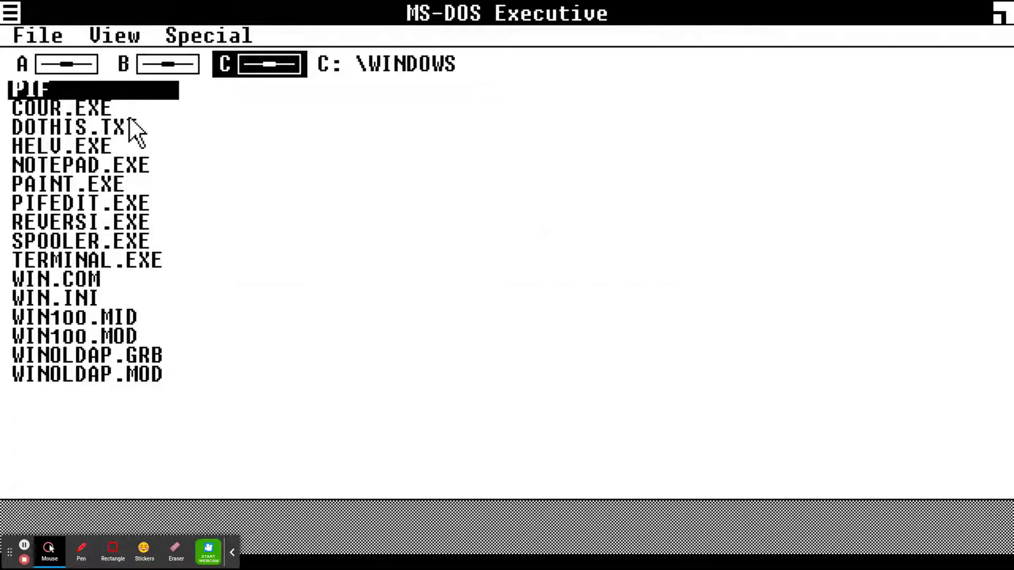
Delete DOTHIS.TXT, HELV.EXE and NOTEPAD.EXE.
left_click(240, 90)
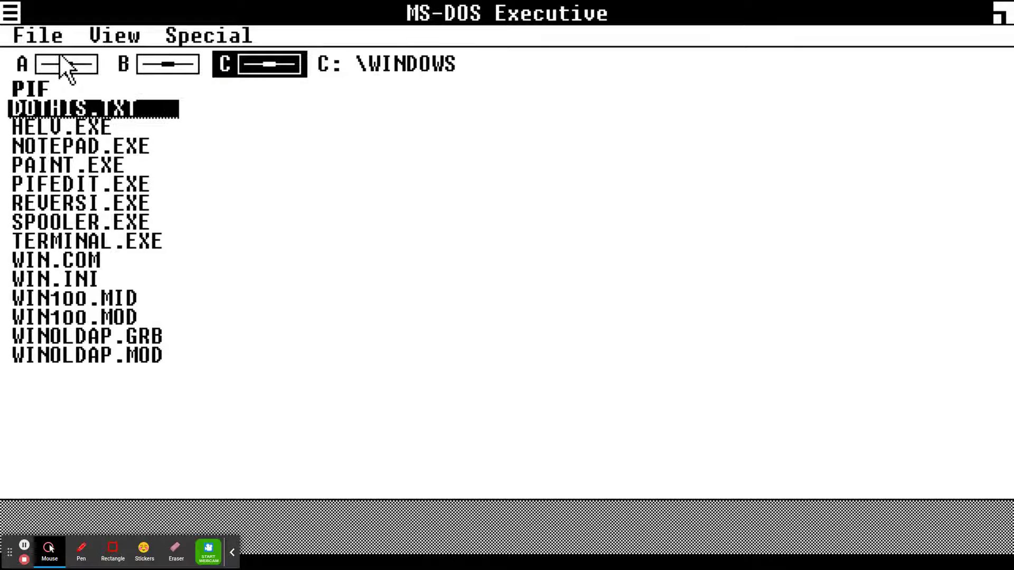
left_click_drag(62, 42, 62, 149)
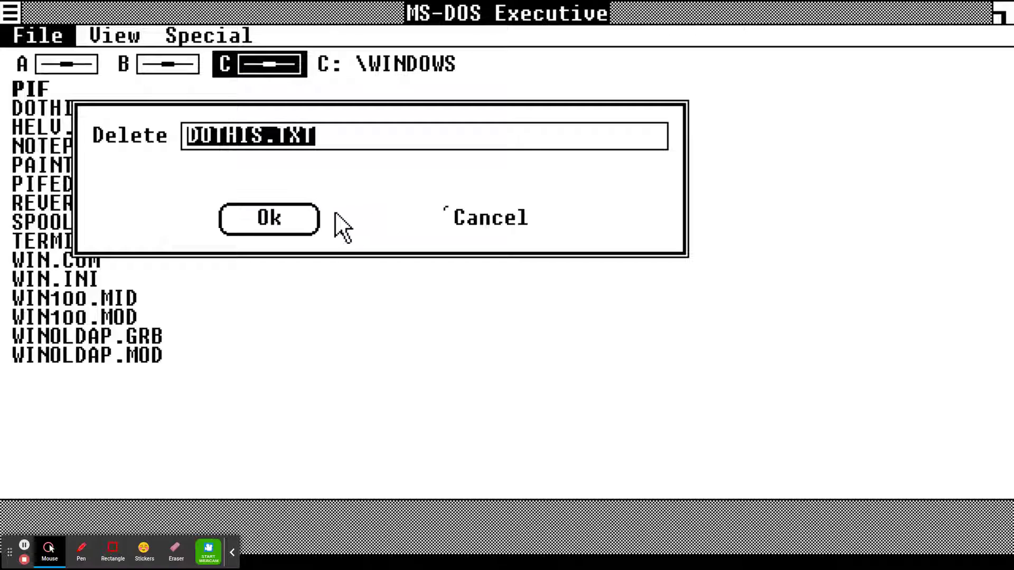
left_click(302, 225)
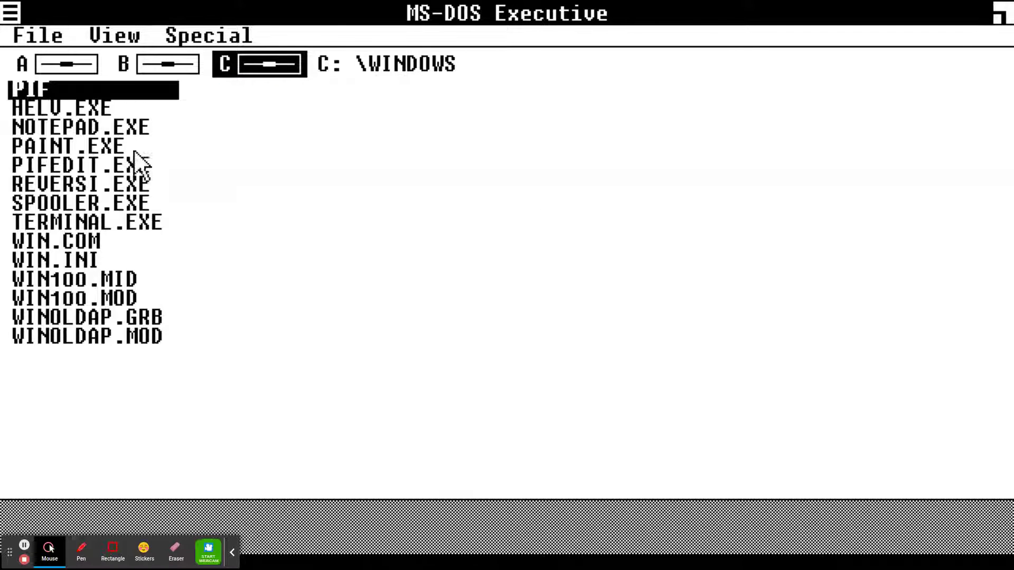
left_click(79, 107)
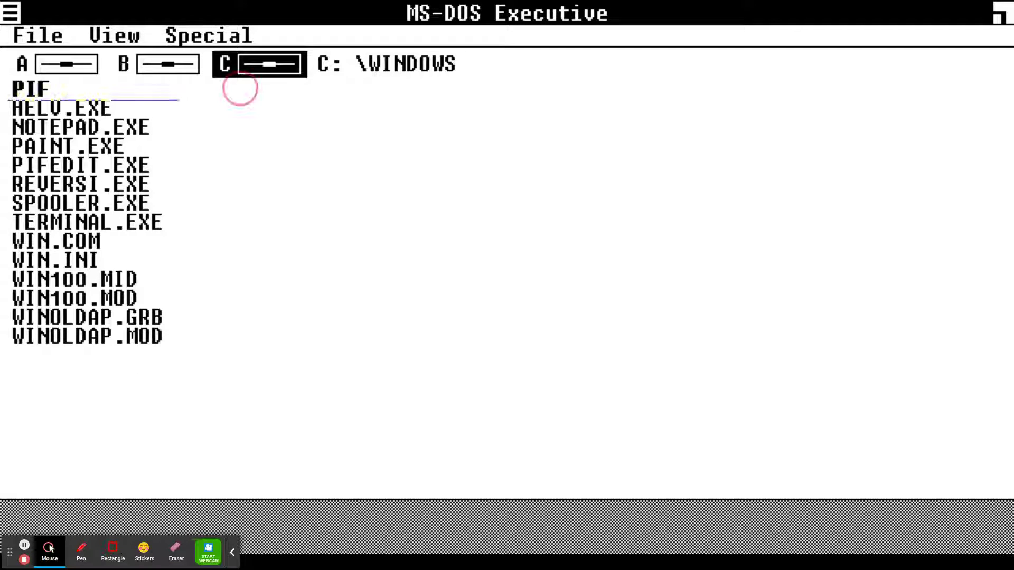
left_click(56, 39)
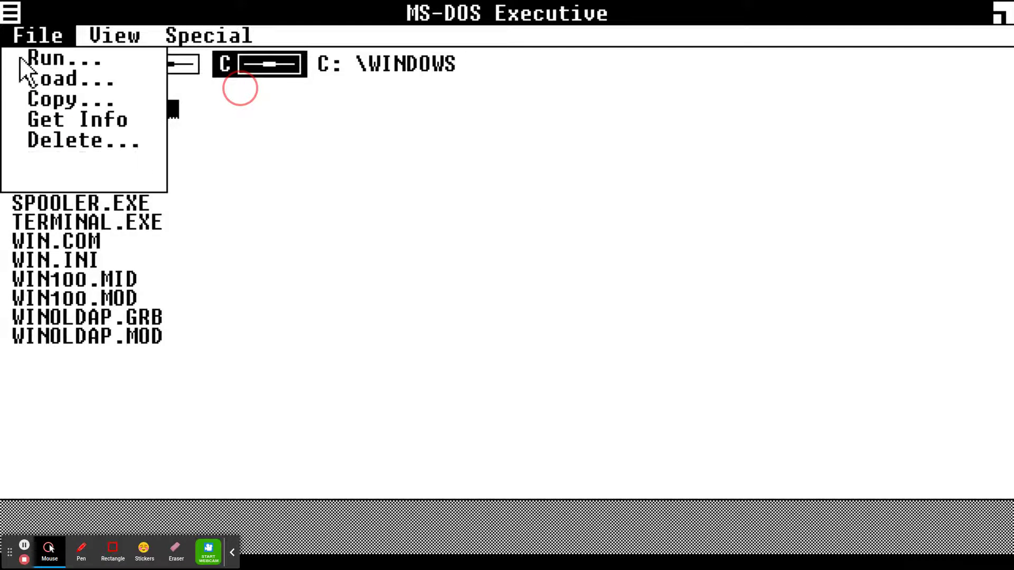
left_click(48, 142)
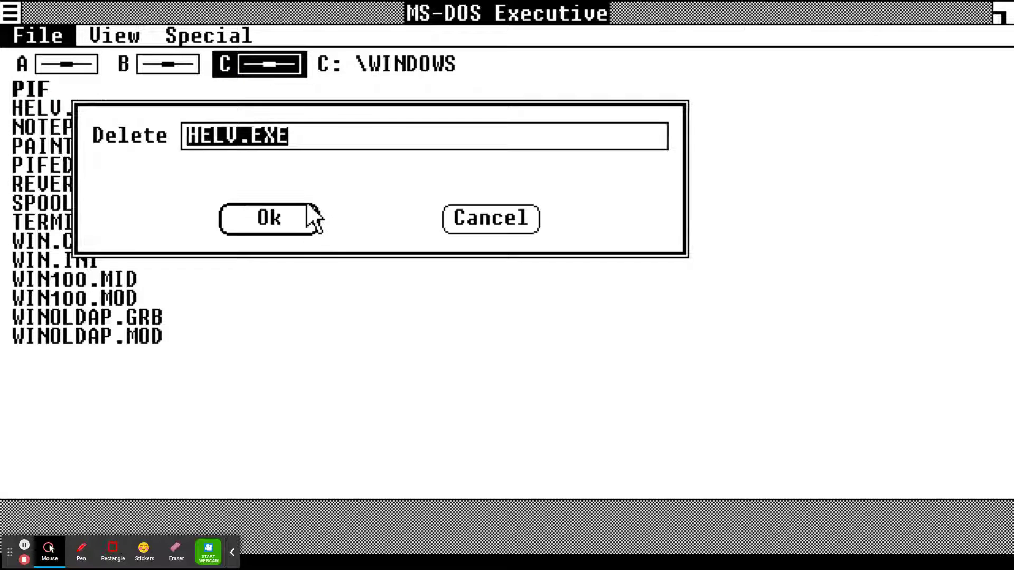
left_click(309, 214)
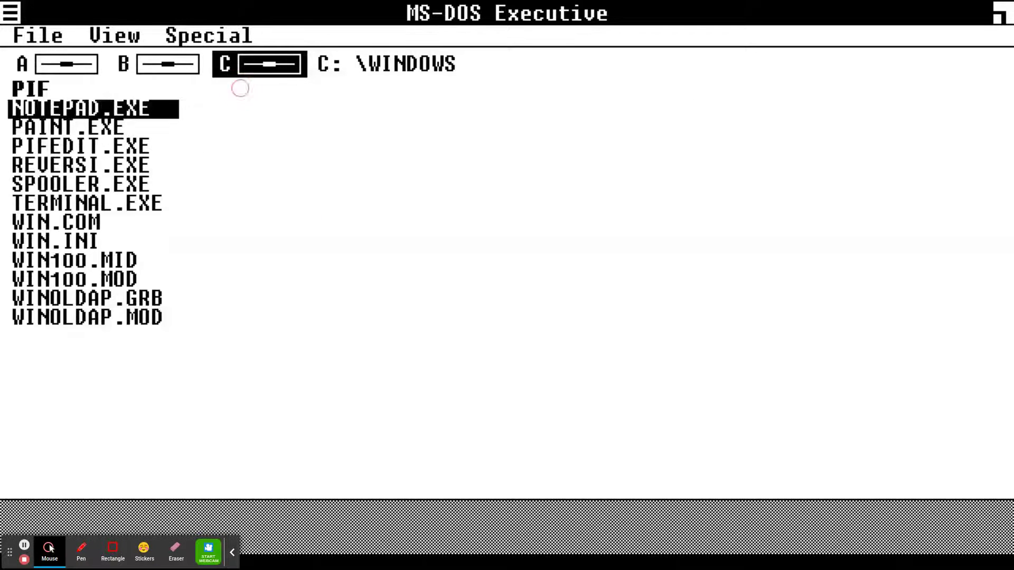
left_click_drag(34, 36, 71, 148)
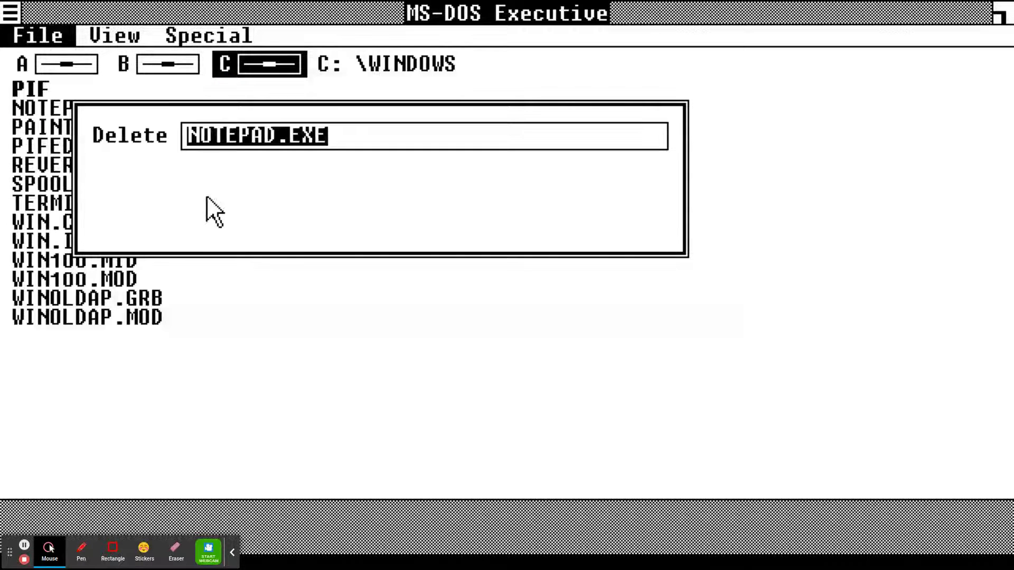
left_click(301, 222)
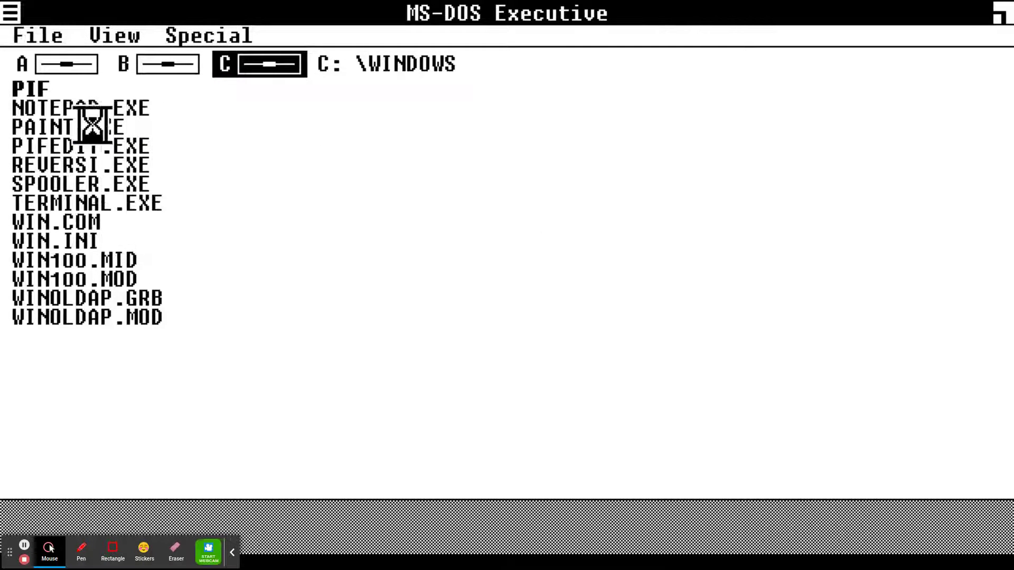
Delete PAINT.EXE, PIFEDIT.EXE and REVERSI.EXE.
left_click(39, 109)
mouse_move(41, 36)
left_mouse_down()
mouse_move(74, 154)
mouse_move(71, 137)
left_mouse_up()
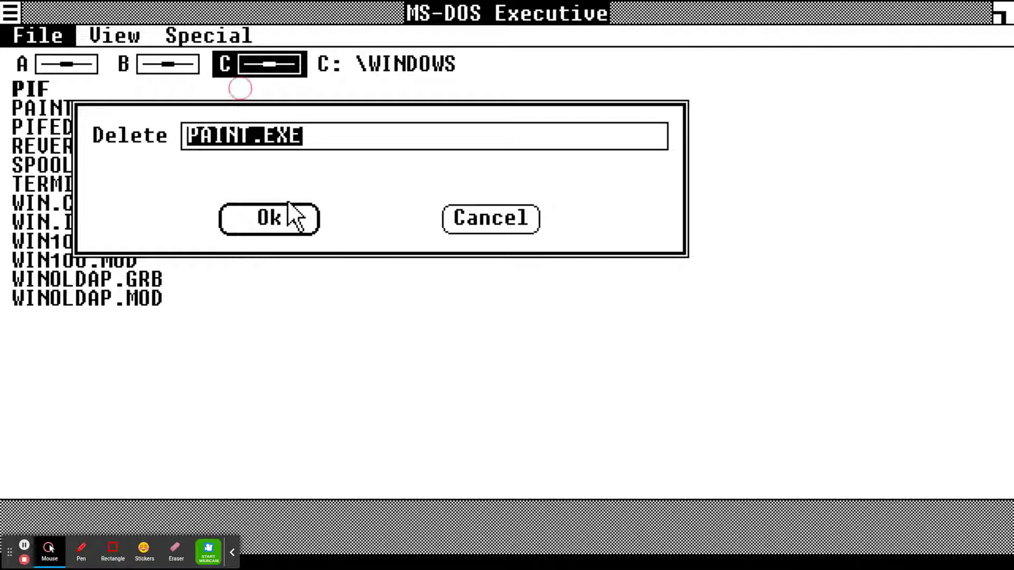
left_click(279, 209)
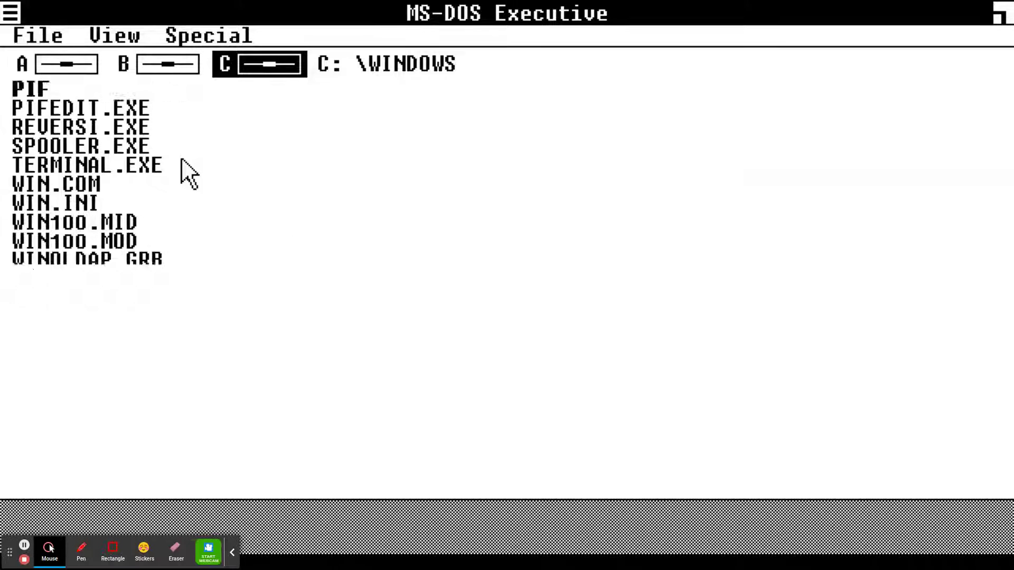
left_click(52, 109)
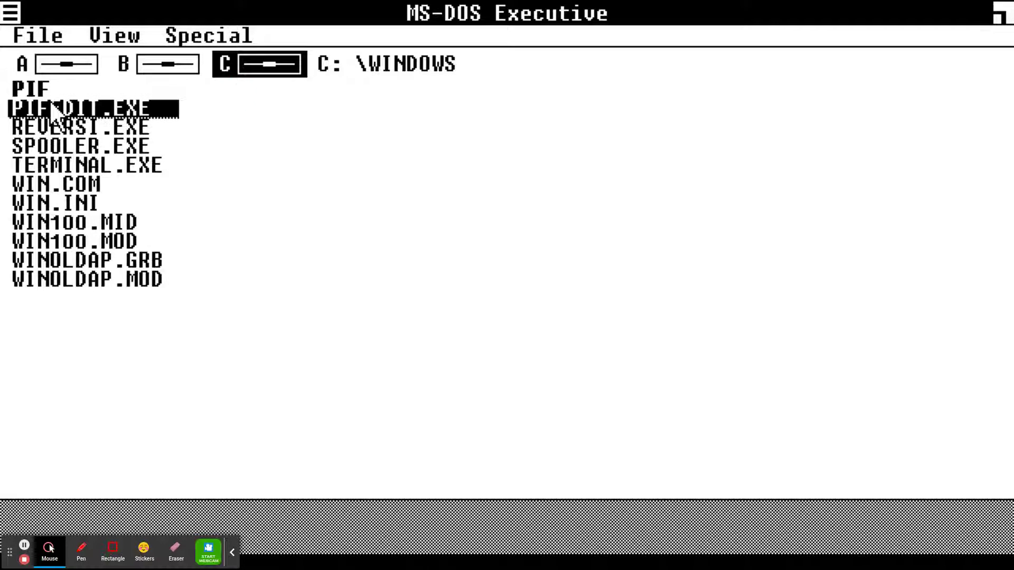
left_click(47, 22)
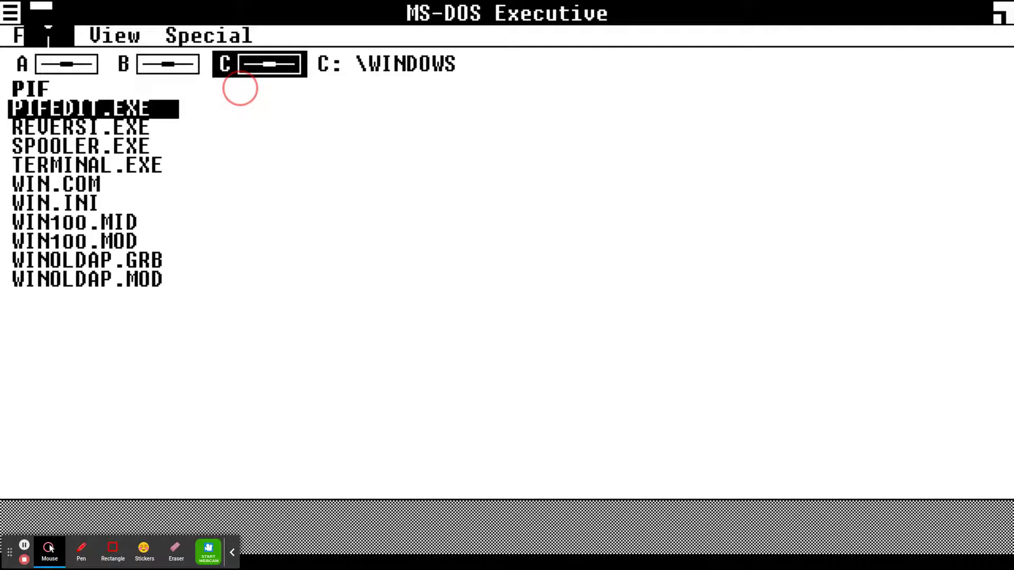
left_click(53, 36)
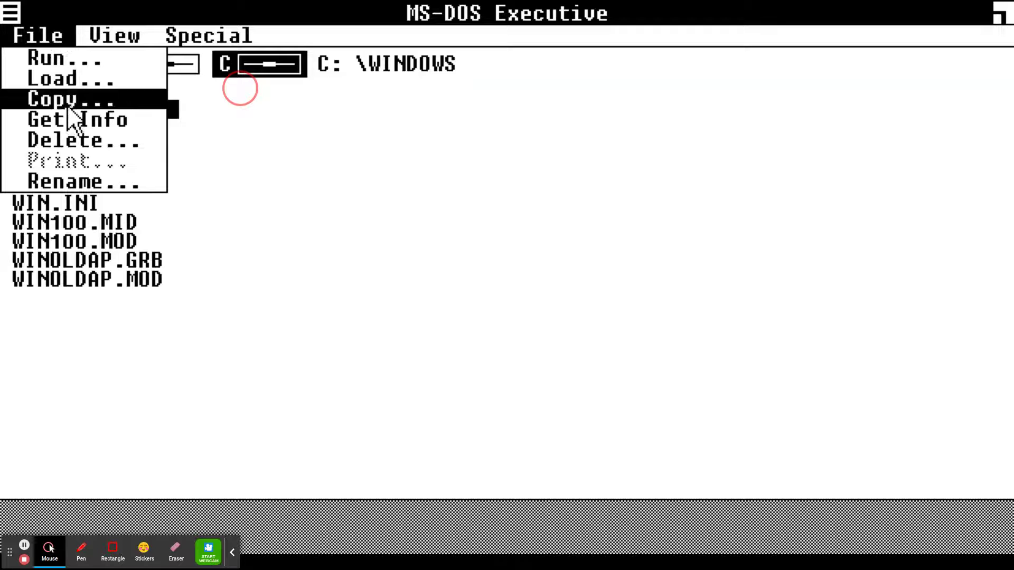
left_click(81, 139)
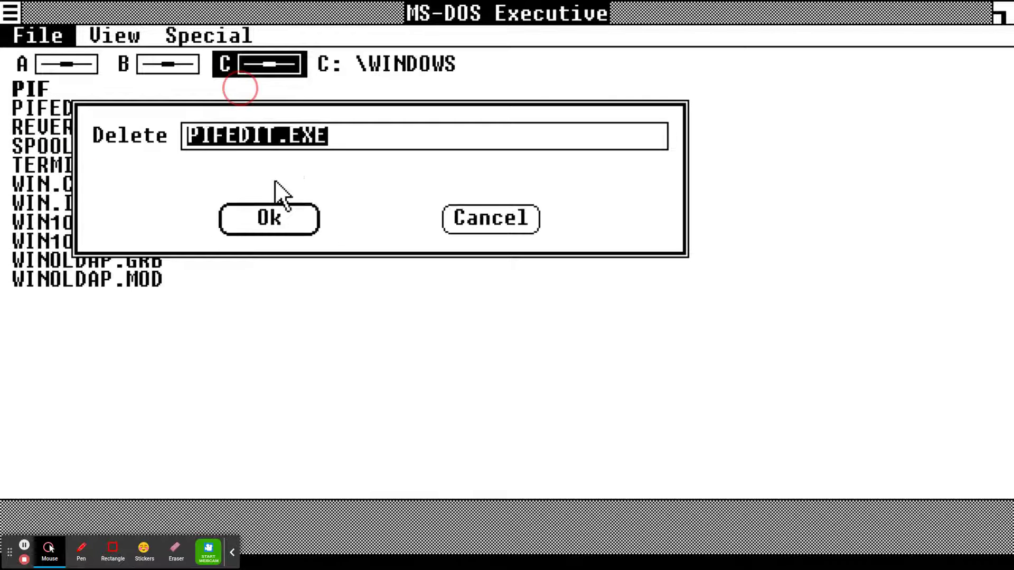
left_click(267, 221)
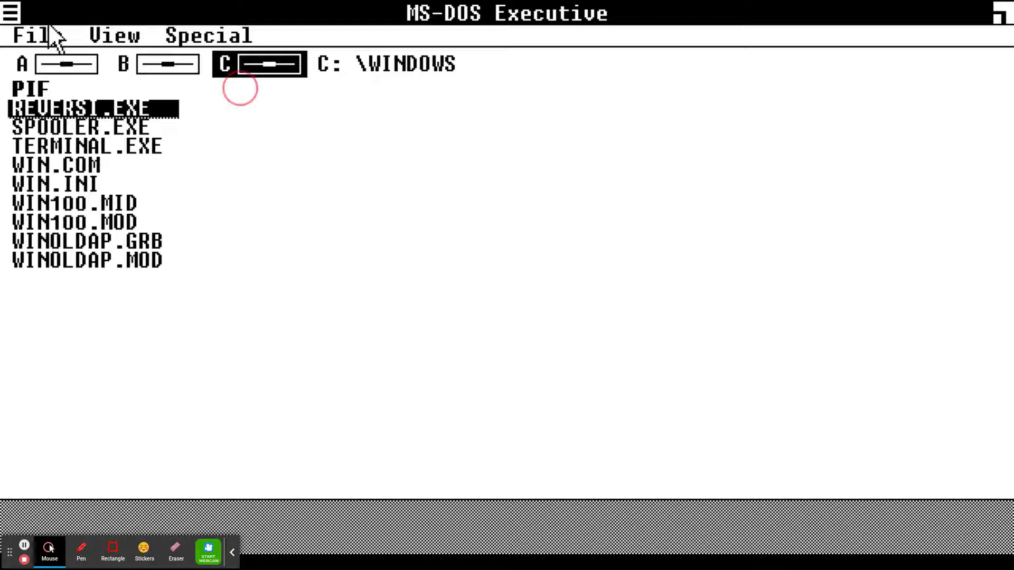
left_click_drag(49, 36, 46, 139)
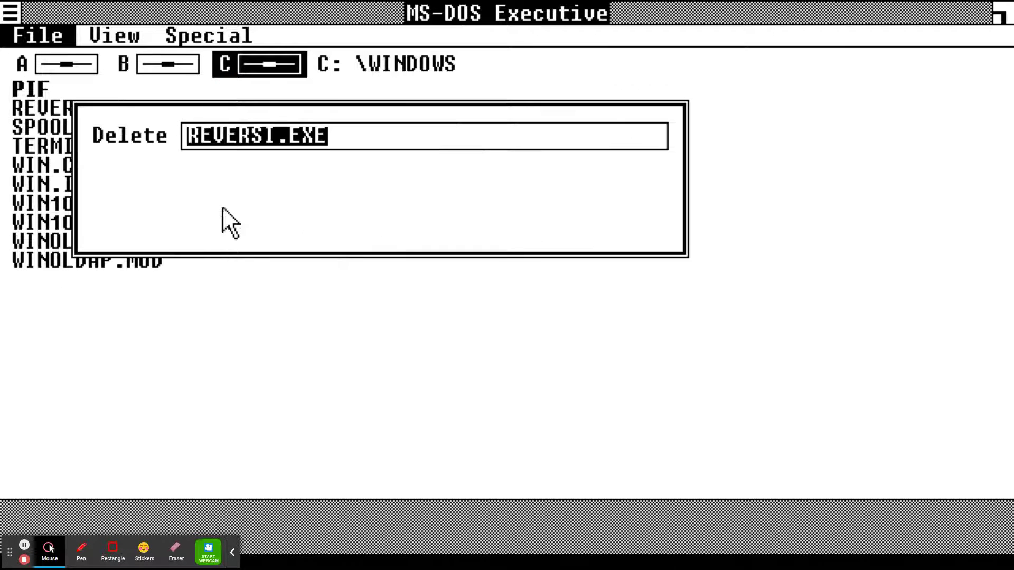
left_click(266, 221)
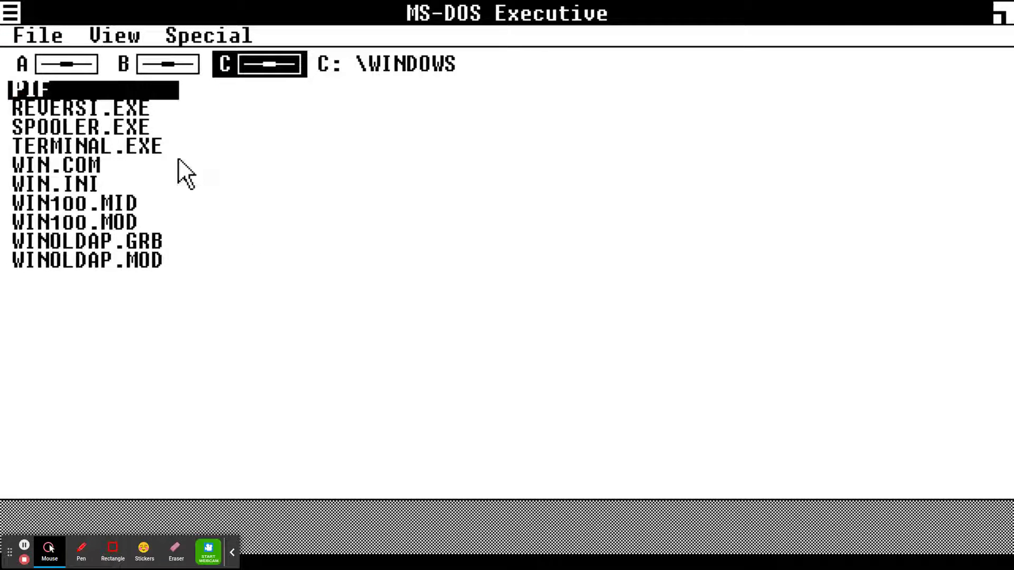
Delete SPOOLER.EXE and TERMINAL.EXE, then select WIN.COM.
left_click(90, 108)
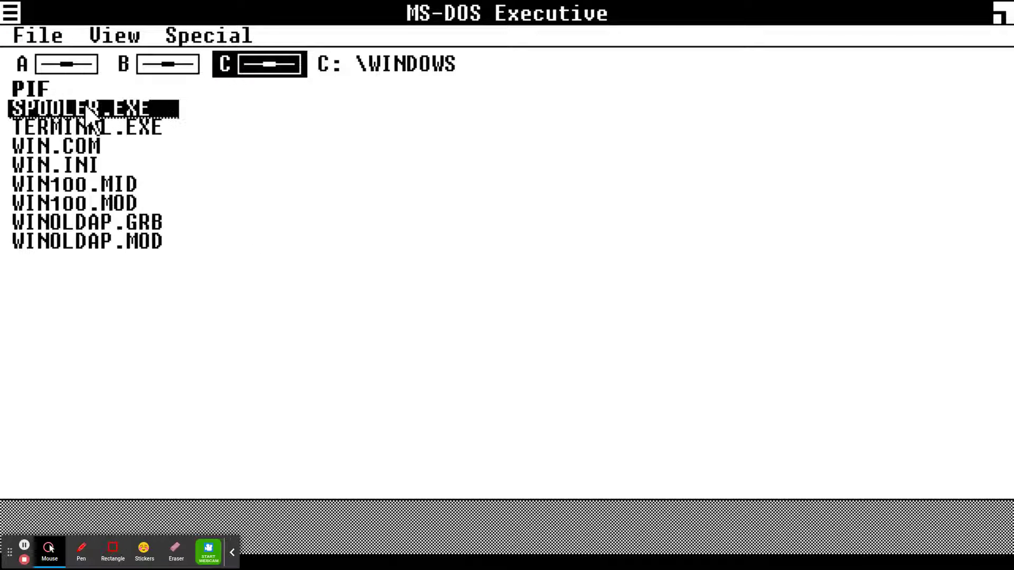
left_click(19, 22)
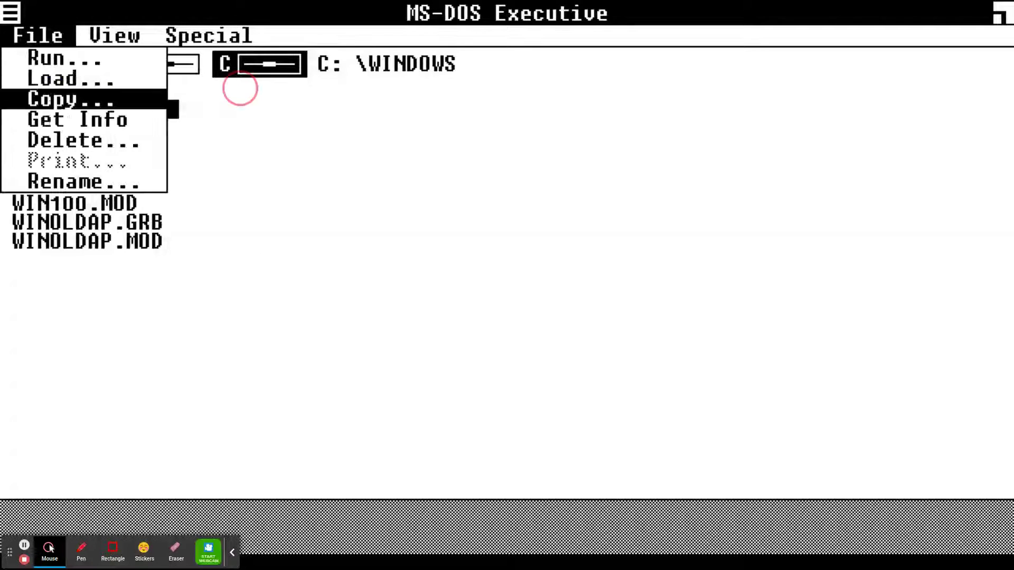
left_click(64, 140)
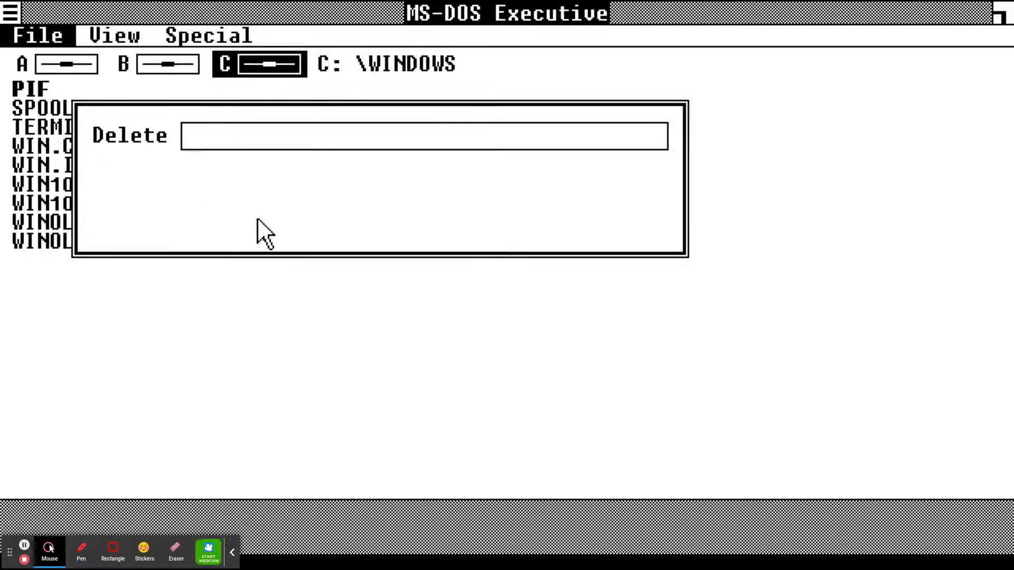
left_click(271, 222)
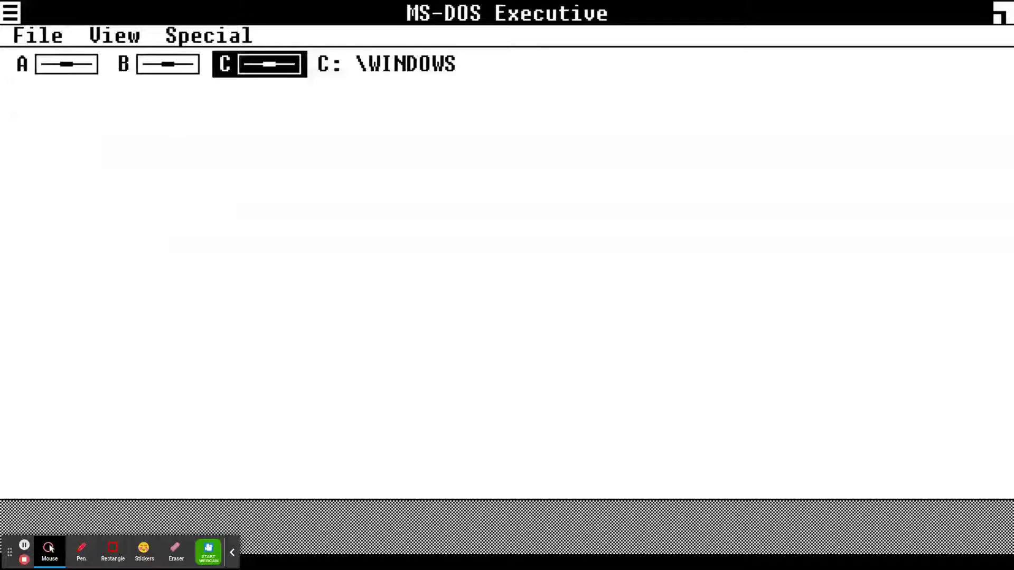
left_click(84, 111)
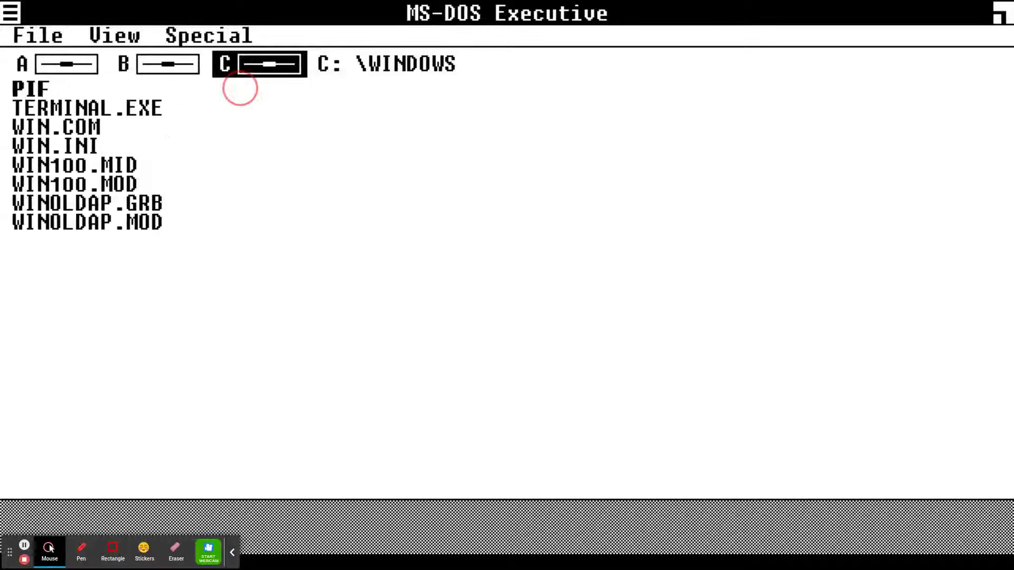
left_click(36, 33)
left_click(59, 142)
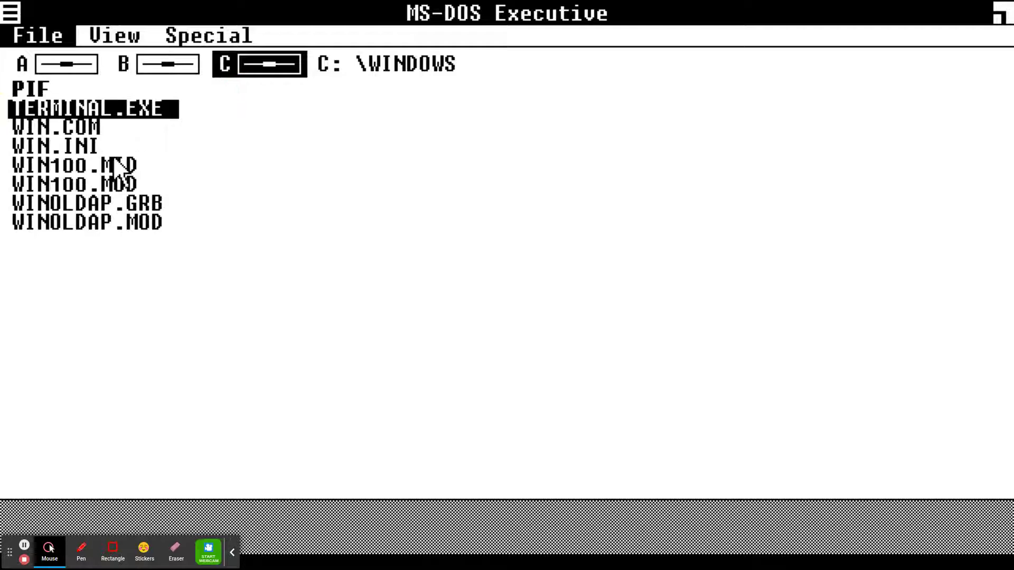
left_click(297, 222)
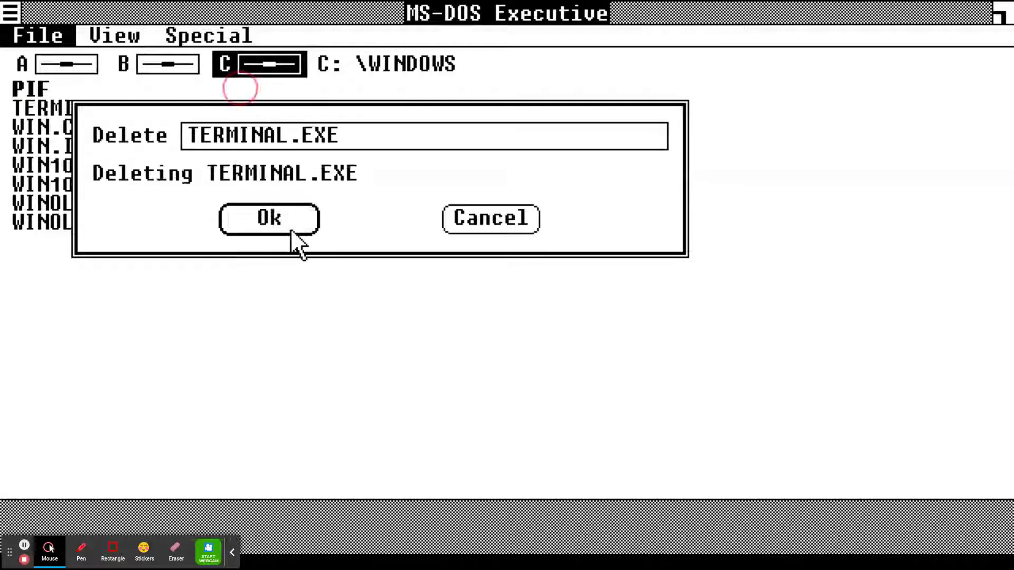
left_click(240, 88)
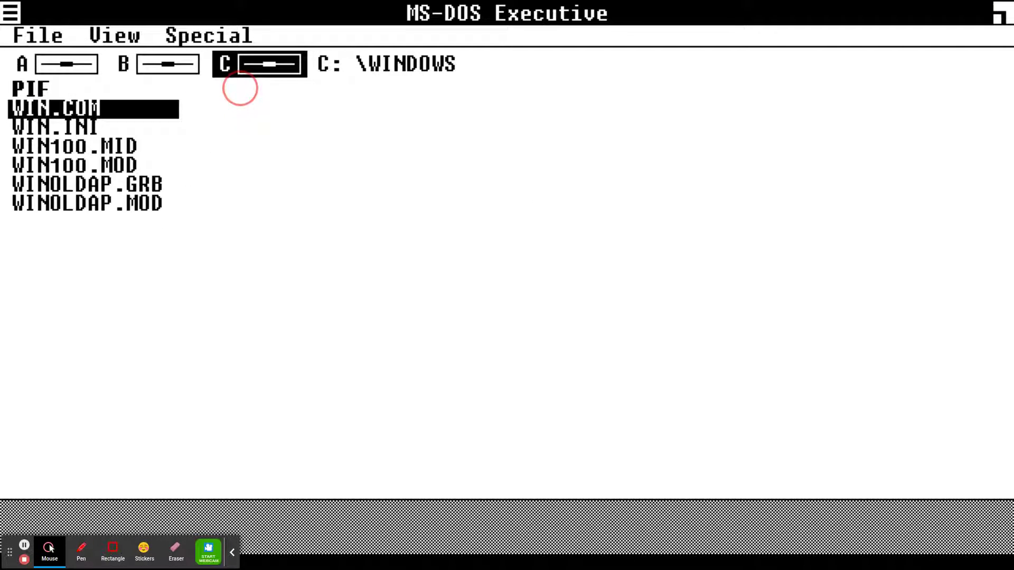
left_click(52, 44)
Confirm deleting WIN.COM, then select WIN.INI and delete it as well.
left_click(62, 142)
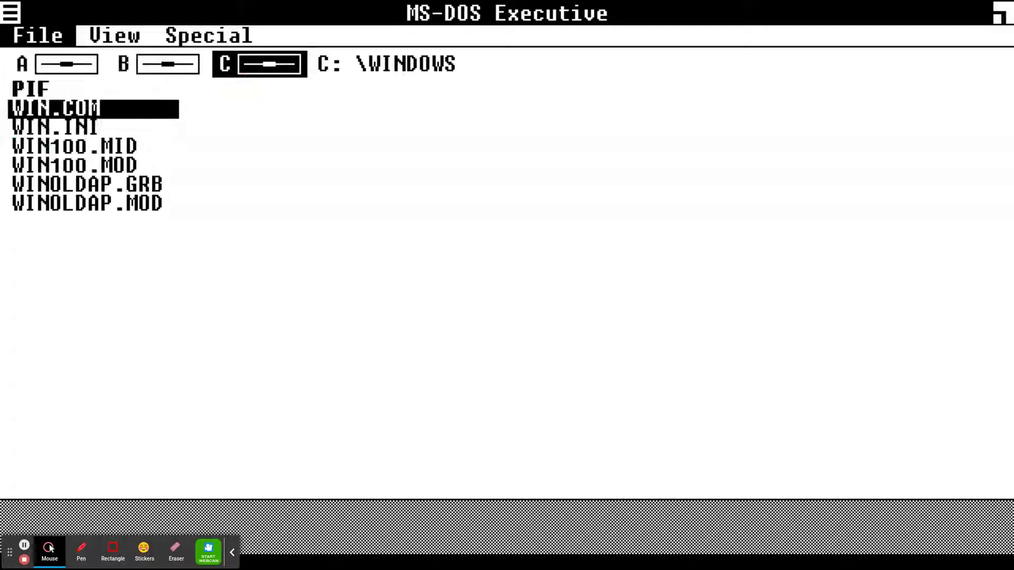
left_click(304, 230)
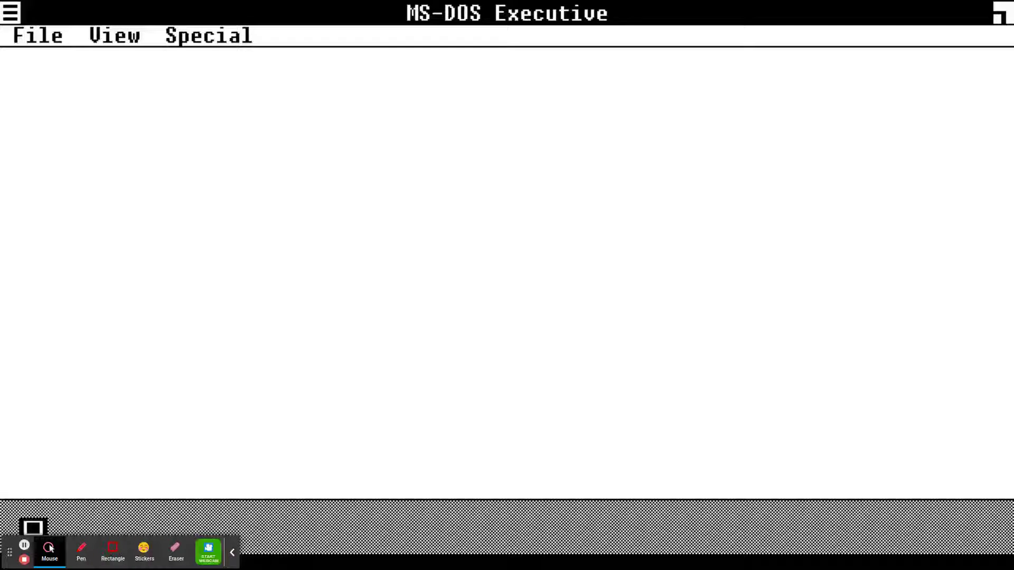
left_click(52, 108)
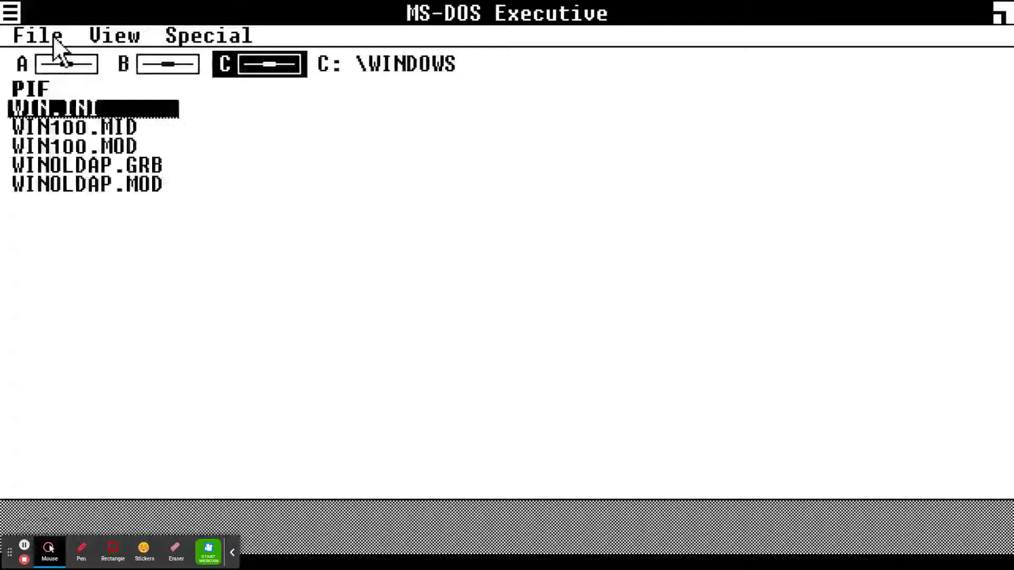
left_click(53, 36)
left_click(31, 38)
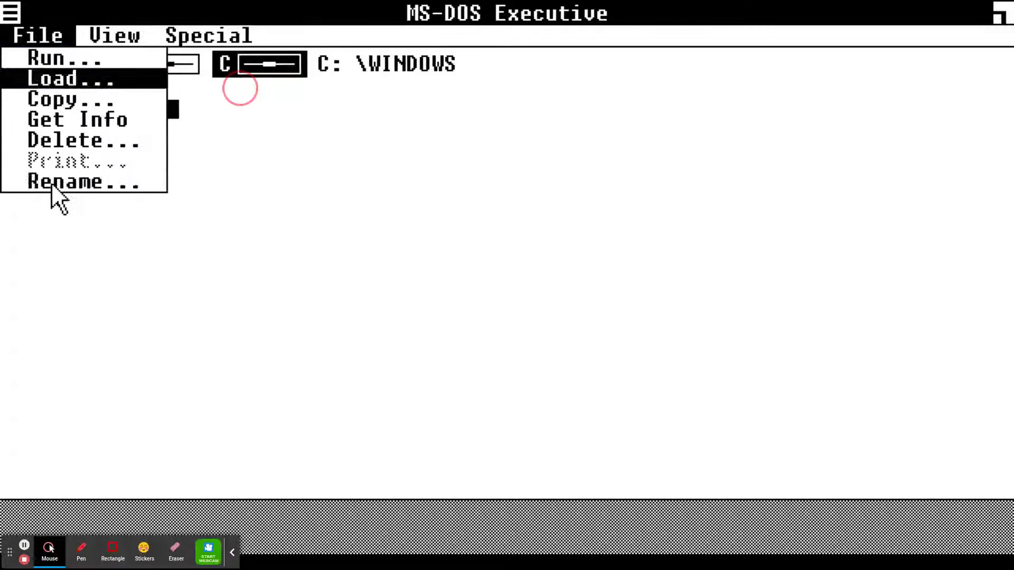
left_click(79, 140)
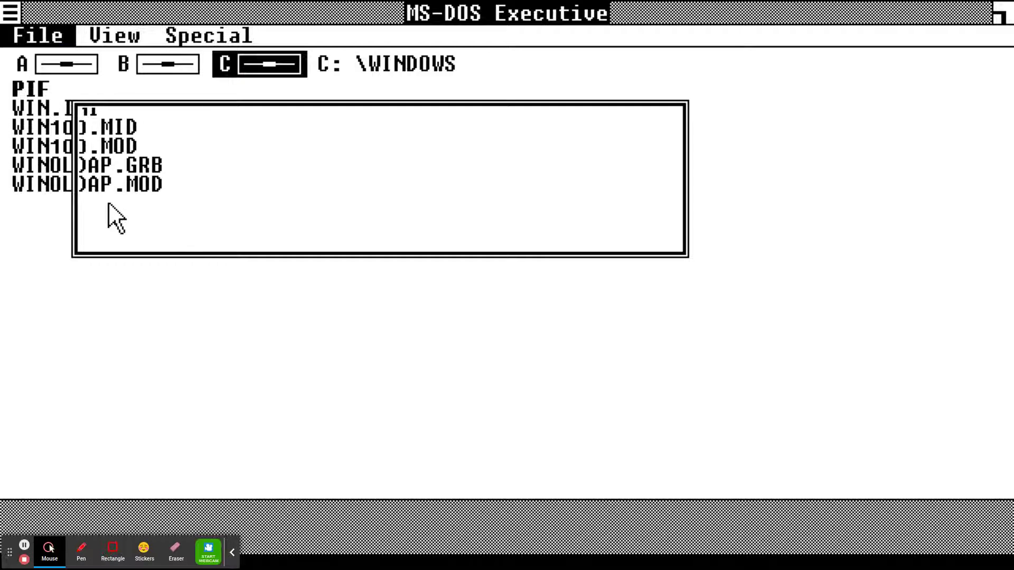
left_click(279, 219)
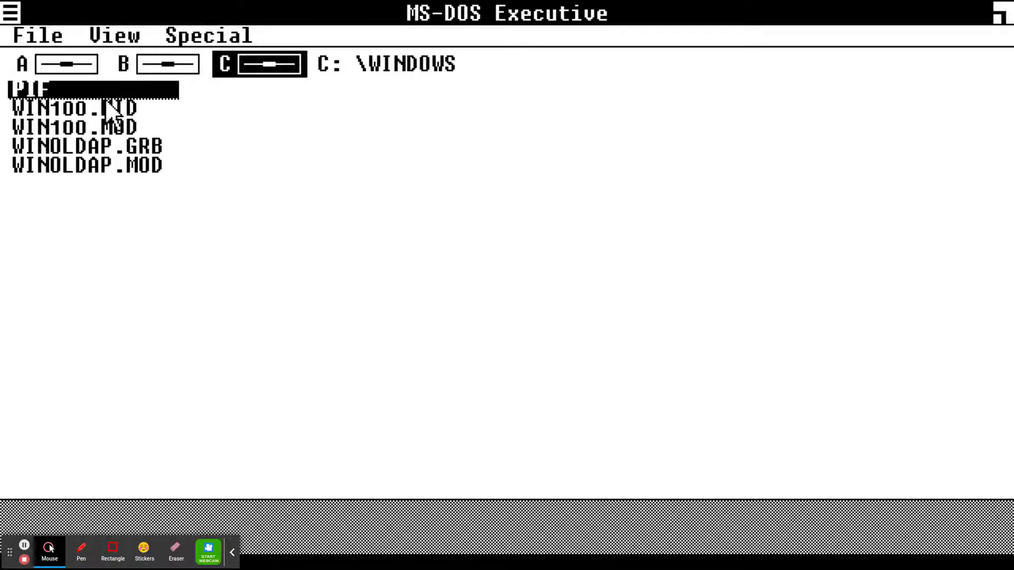
Delete WIN100.MID and WIN100.MOD from C:\WINDOWS.
left_click(105, 105)
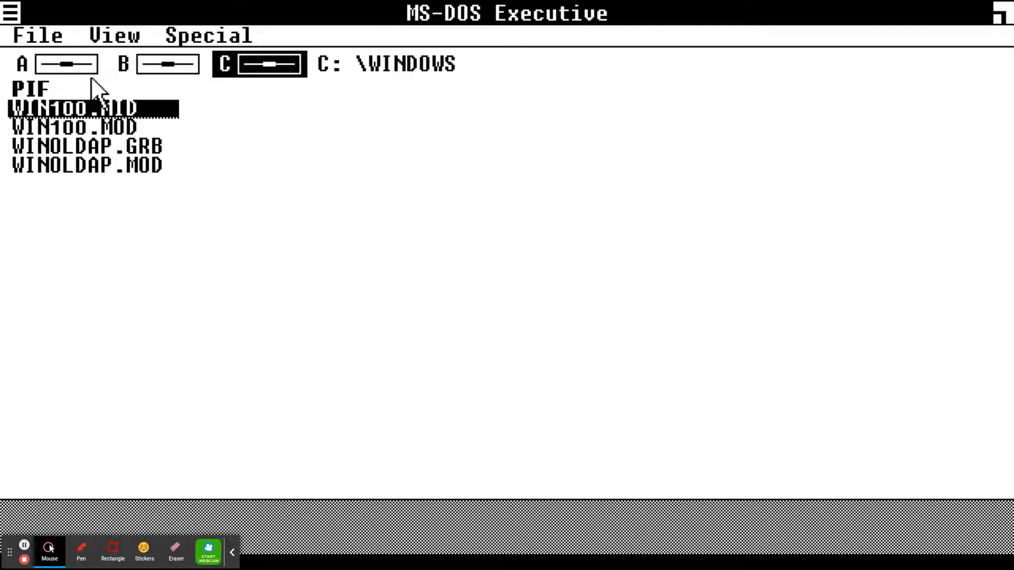
left_click(53, 35)
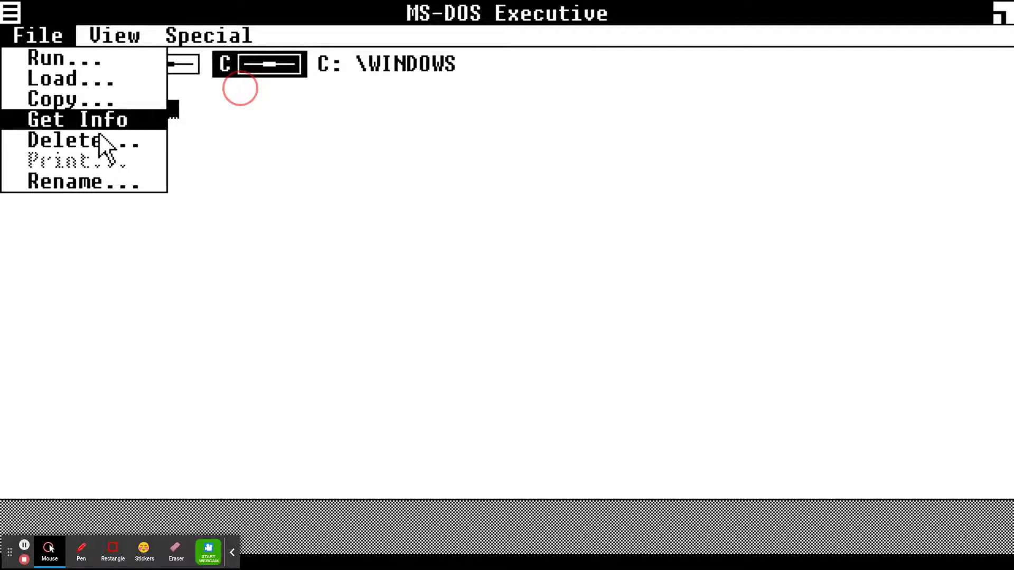
left_click(106, 148)
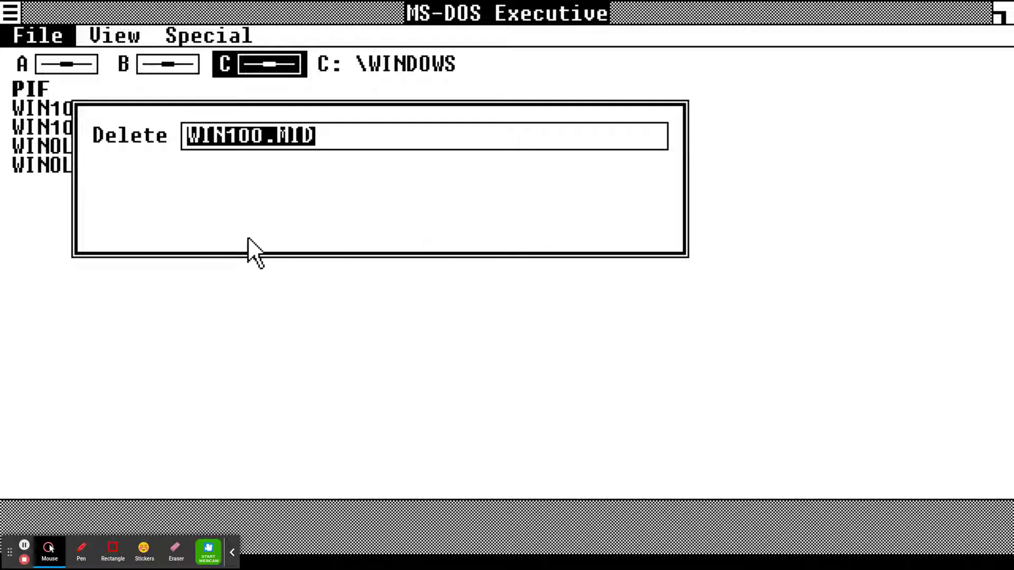
left_click(268, 214)
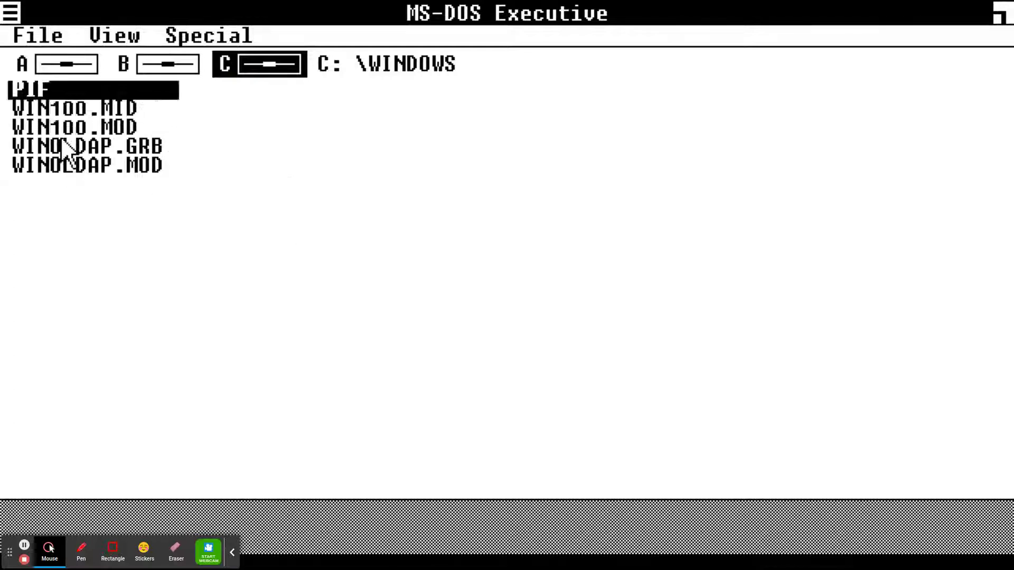
key("Down")
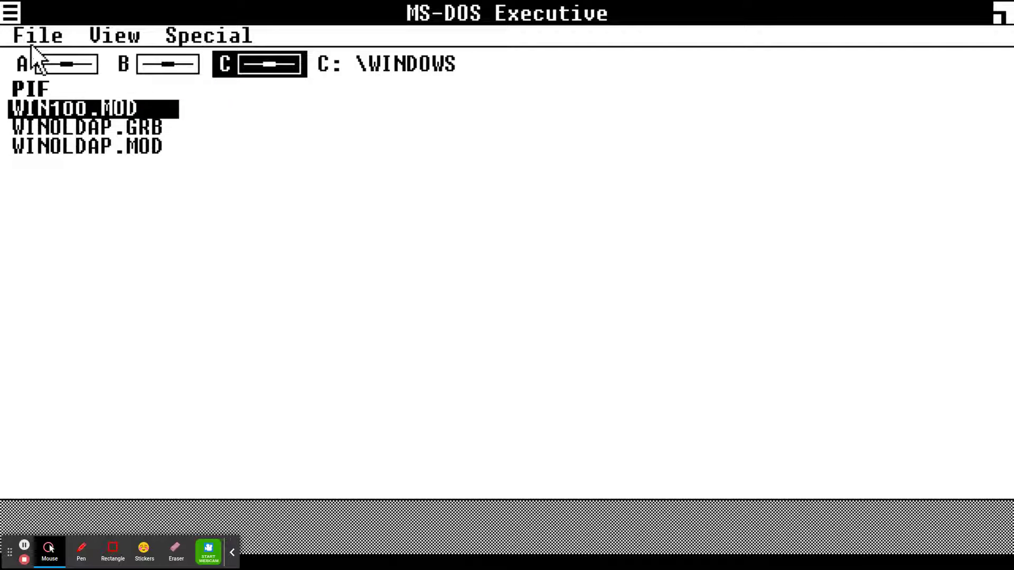
left_click_drag(37, 35, 41, 145)
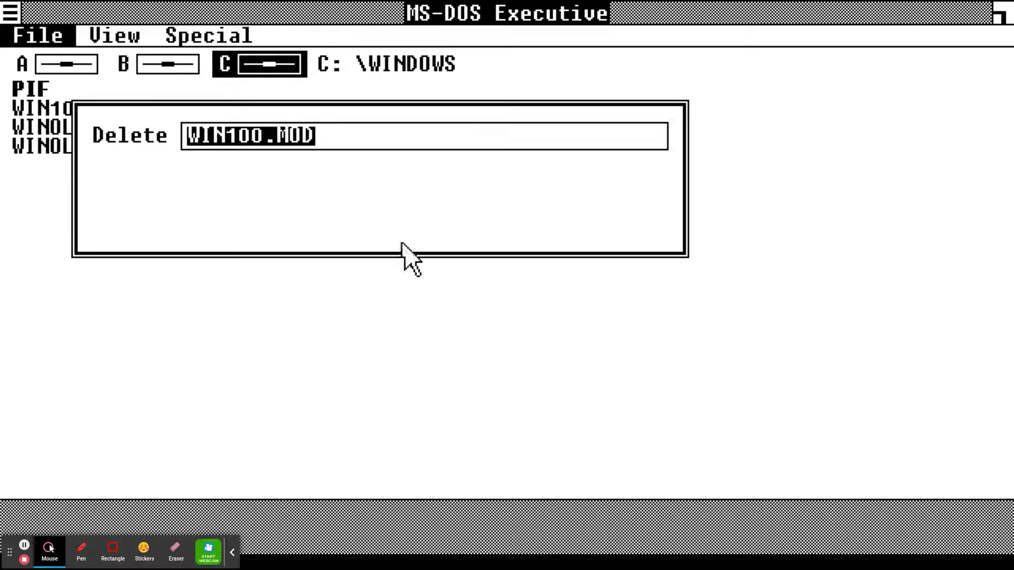
left_click(272, 217)
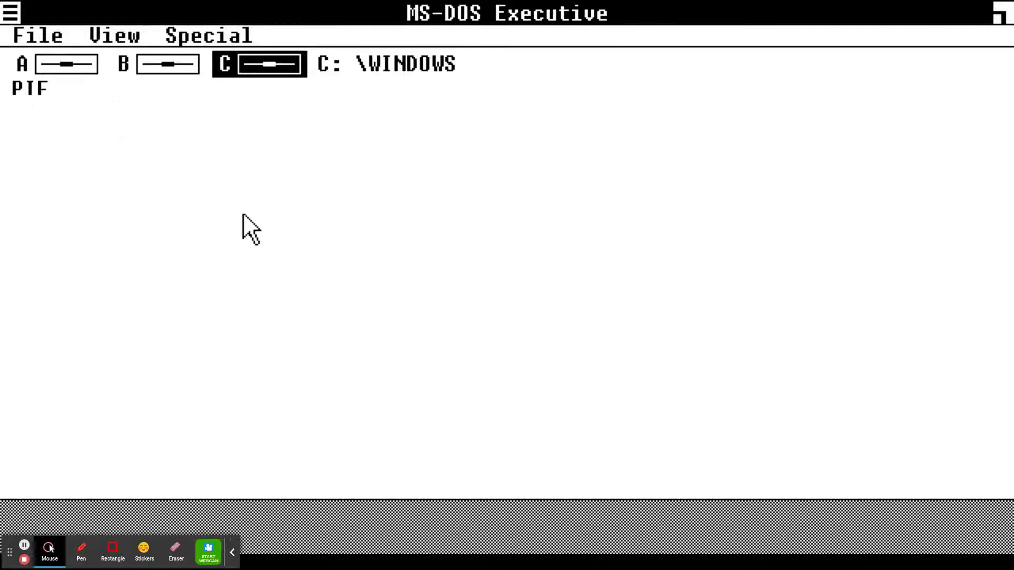
Delete WINOLDAP.GRB and WINOLDAP.MOD, then show drive B's files.
left_click(102, 111)
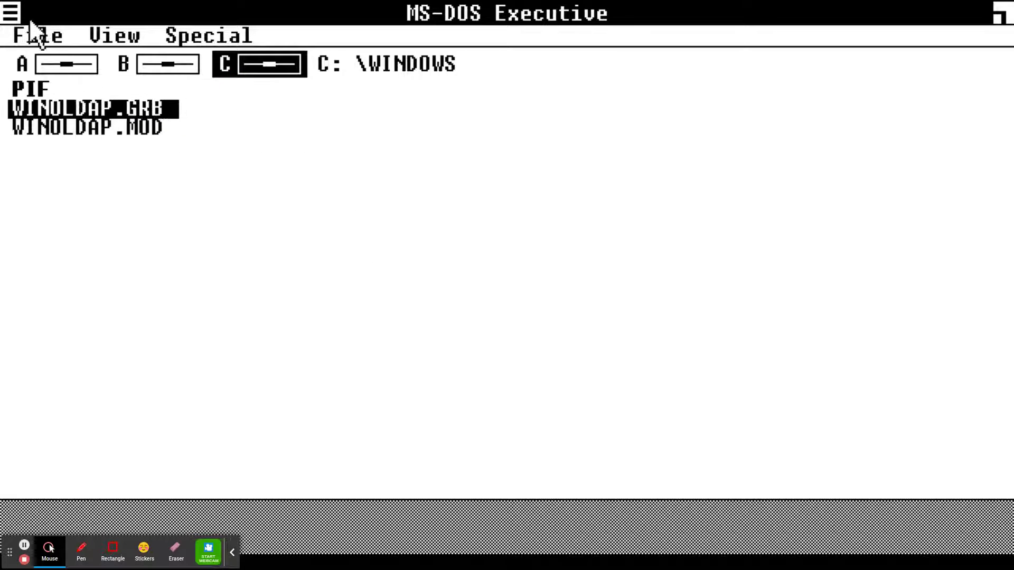
left_click_drag(33, 29, 40, 145)
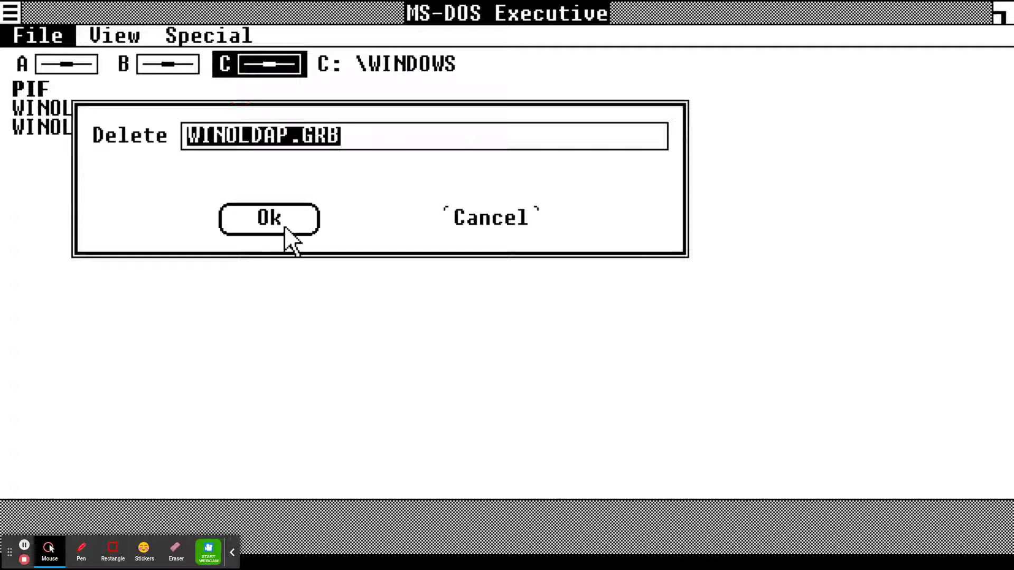
left_click(288, 224)
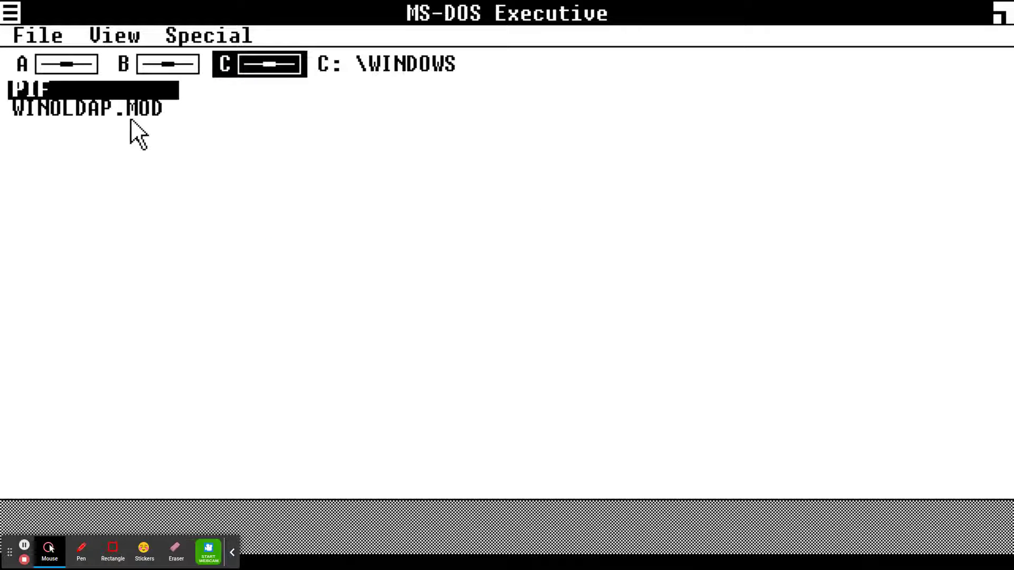
left_click(129, 112)
left_click(16, 35)
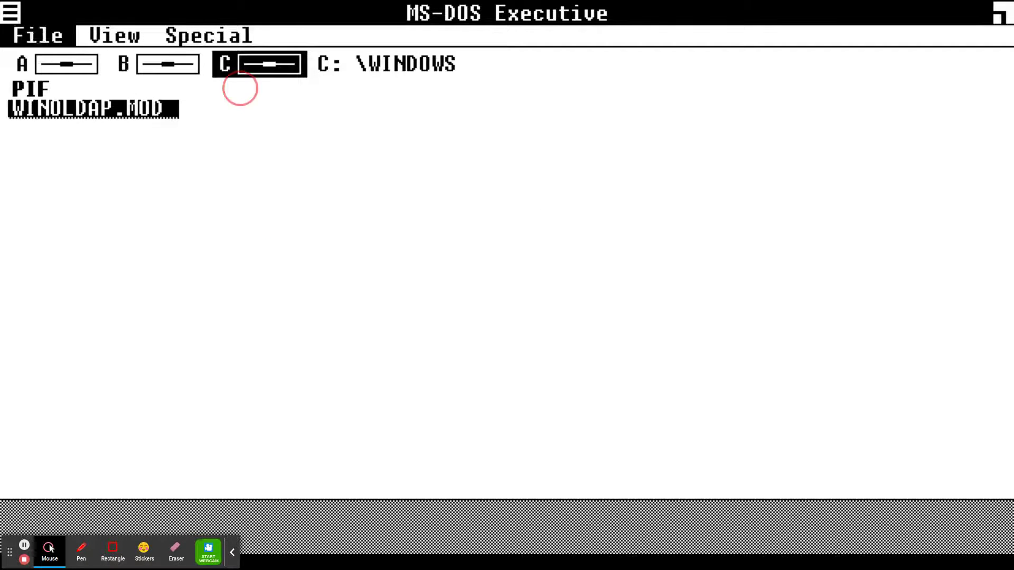
left_click(80, 140)
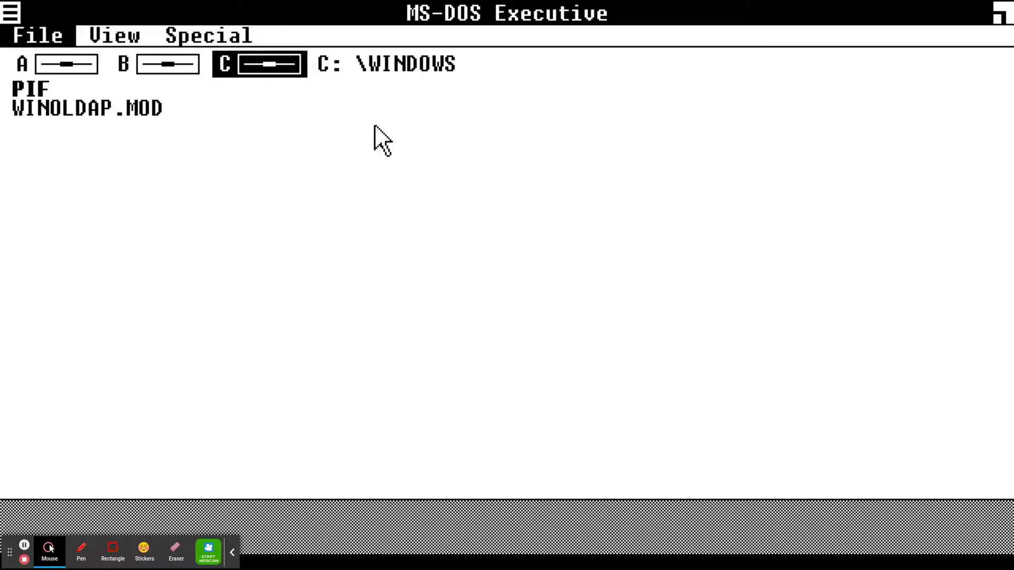
left_click(272, 222)
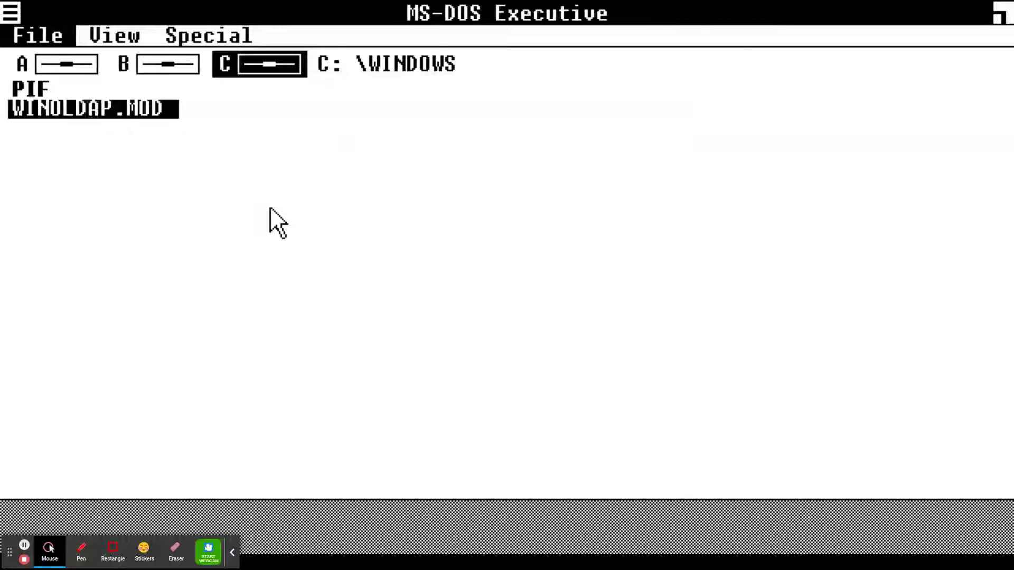
left_click(169, 62)
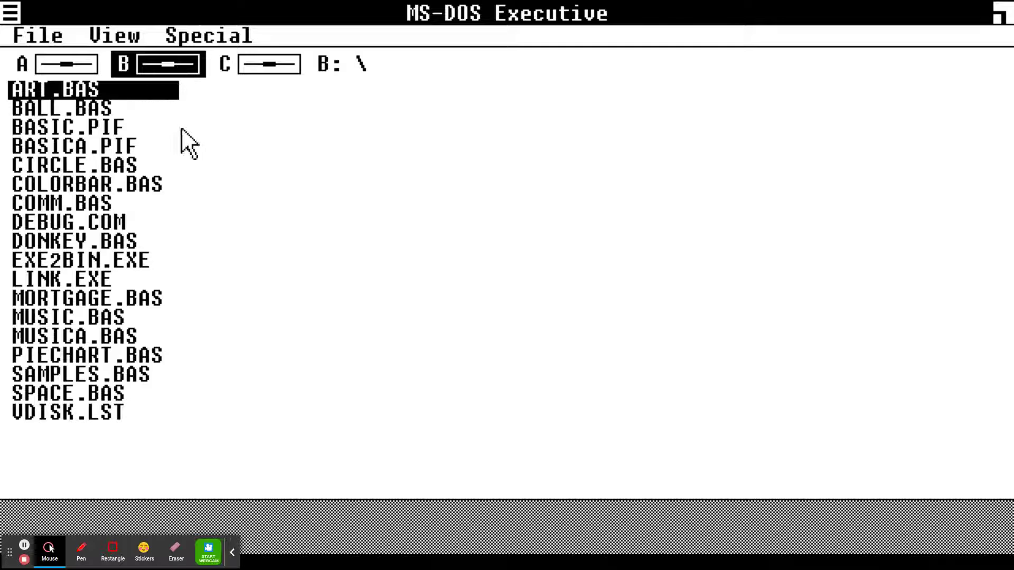
Delete ART.BAS and BALL.BAS from drive B.
left_click(42, 38)
left_click(71, 142)
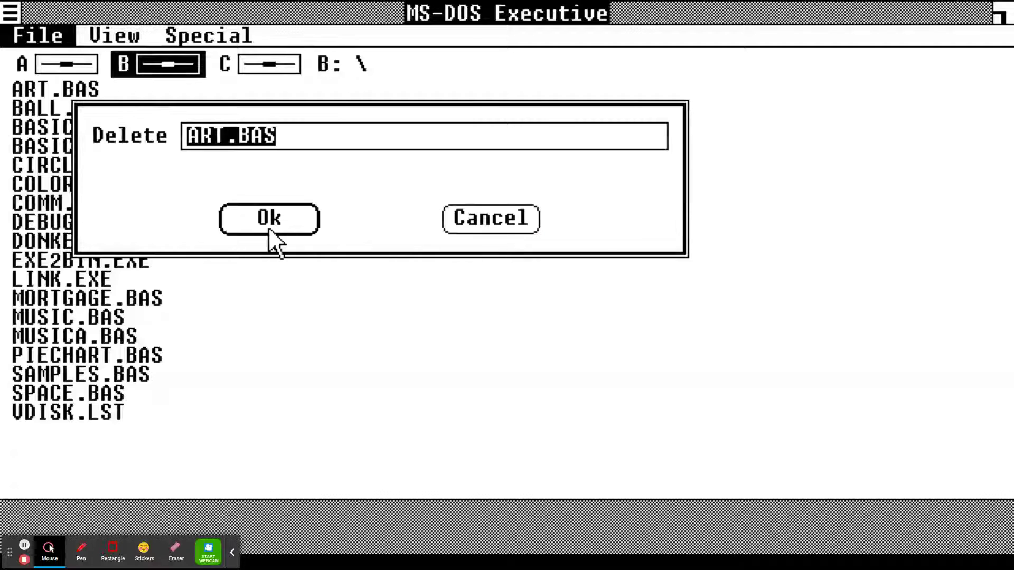
left_click(269, 231)
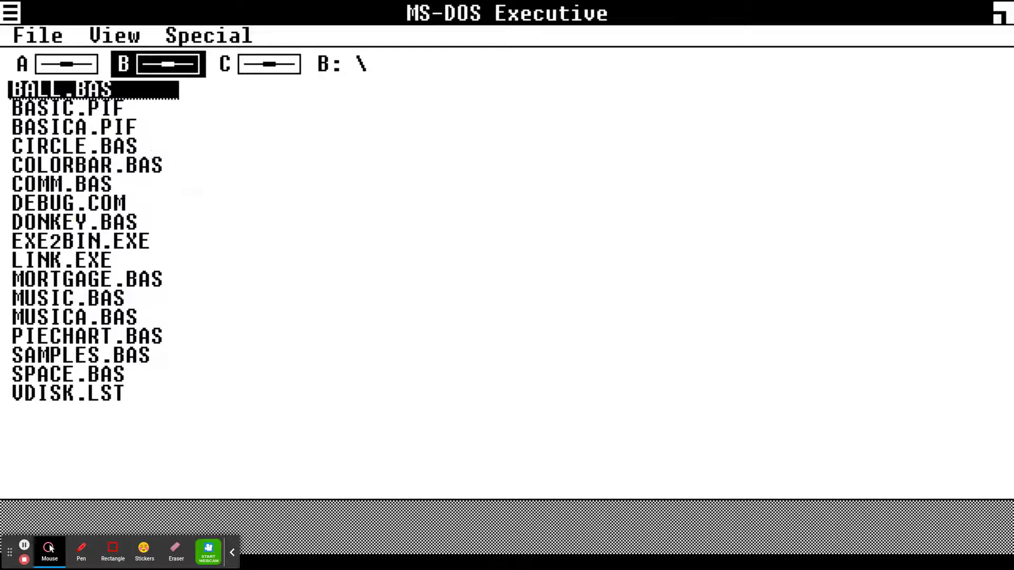
left_click_drag(40, 36, 193, 168)
left_click(286, 214)
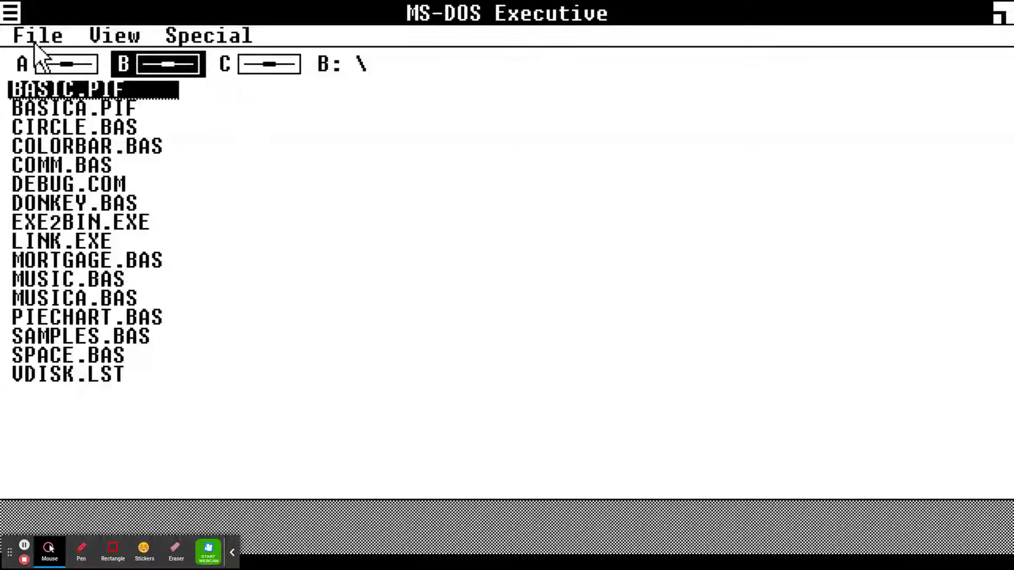
Delete BASIC.PIF and BASICA.PIF, then start deleting CIRCLE.BAS.
left_click_drag(37, 36, 74, 165)
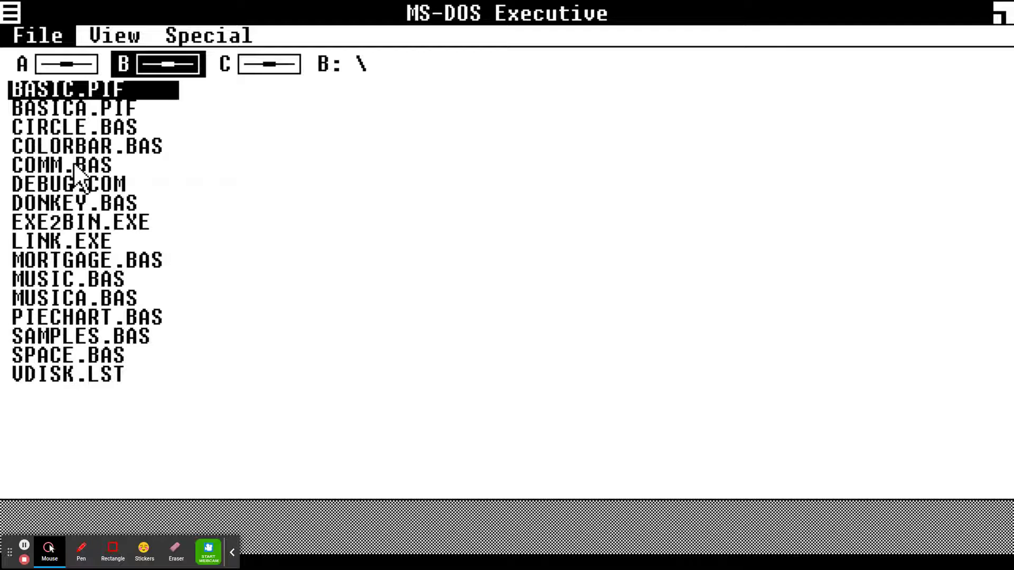
left_click(249, 219)
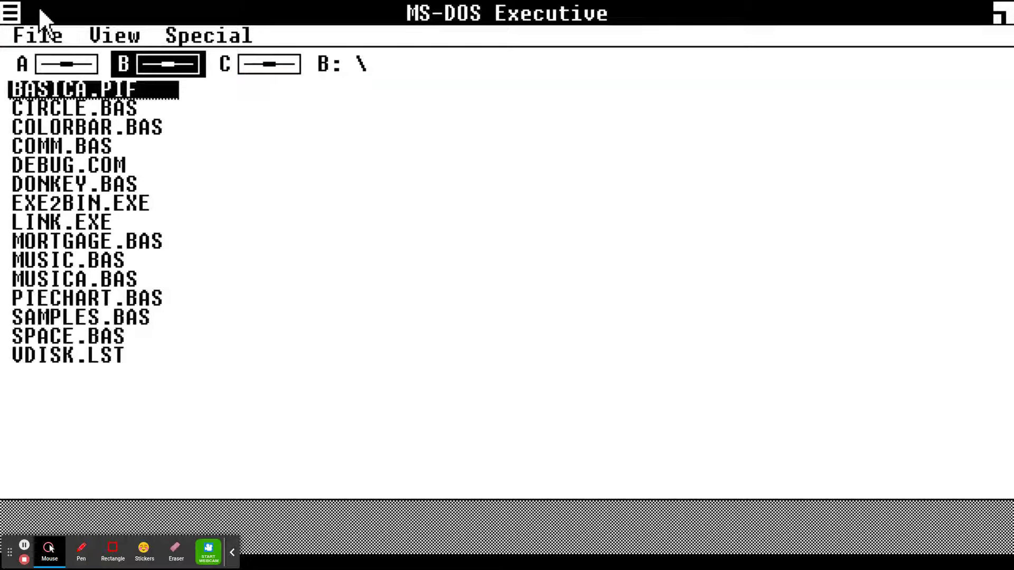
mouse_move(37, 35)
left_mouse_down()
mouse_move(46, 155)
mouse_move(46, 139)
left_mouse_up()
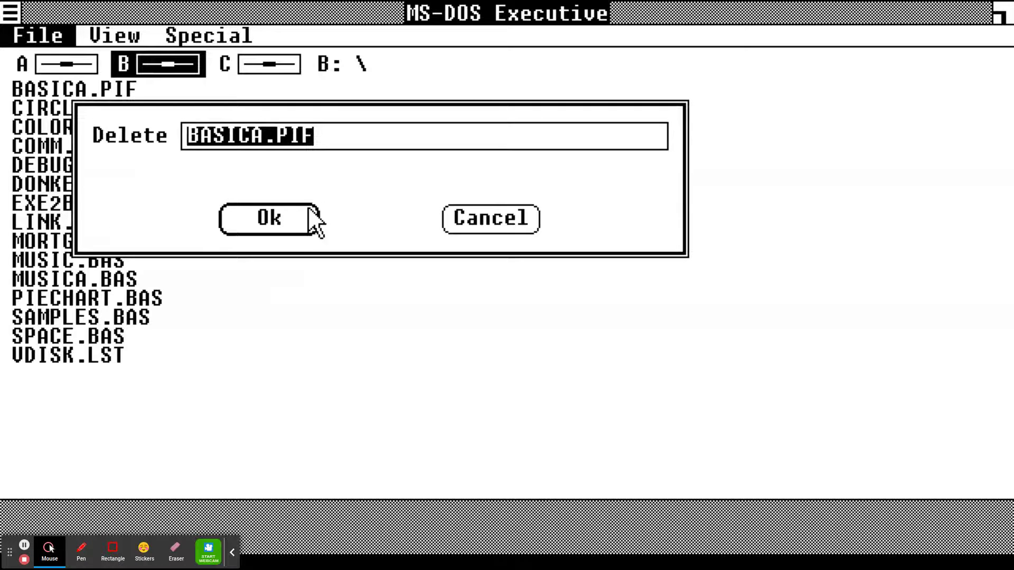
left_click(302, 217)
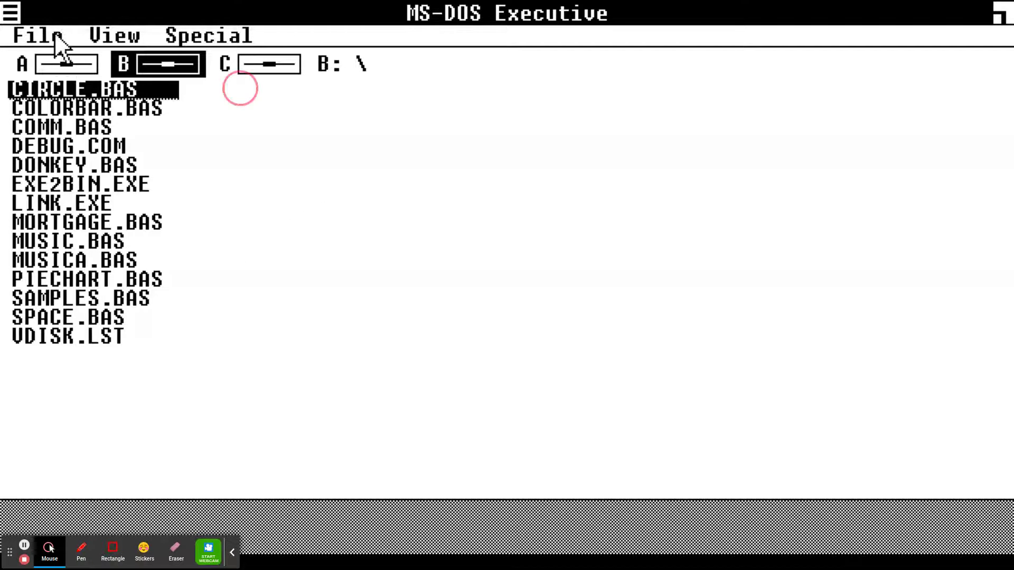
left_click_drag(55, 35, 248, 206)
left_click(252, 209)
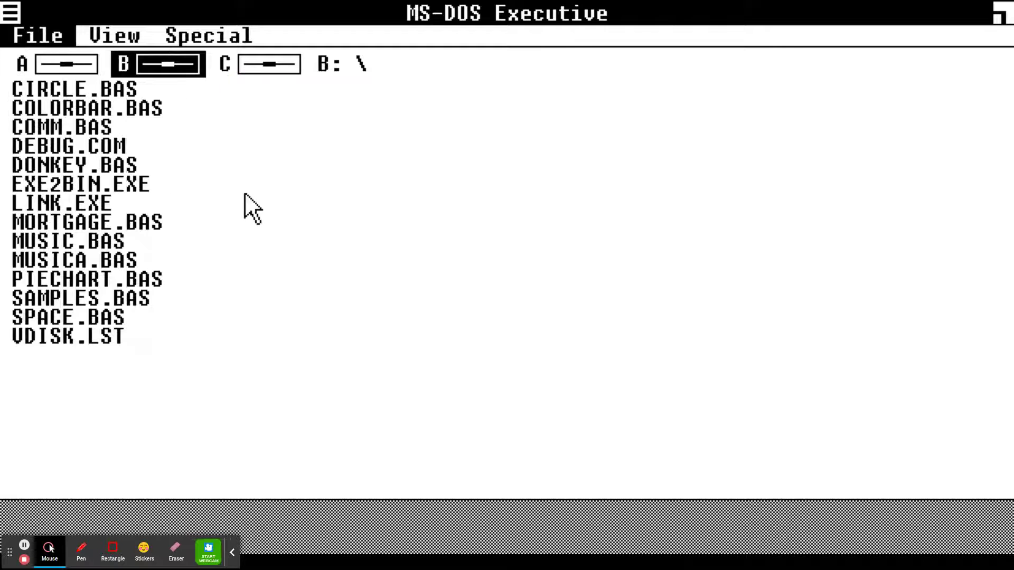
Delete CIRCLE.BAS, COLORBAR.BAS and COMM.BAS from drive B.
left_click(268, 220)
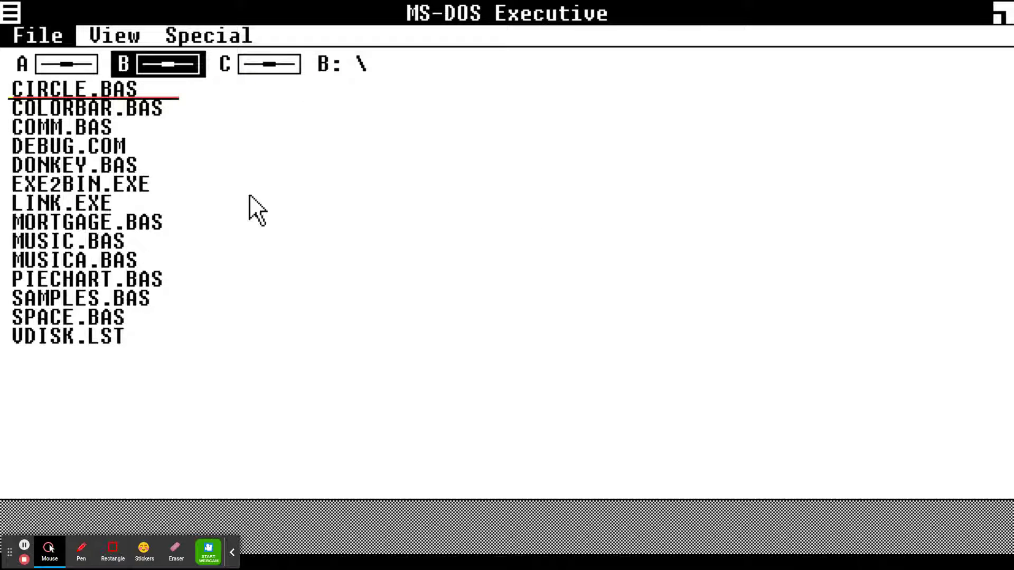
left_click_drag(42, 35, 80, 136)
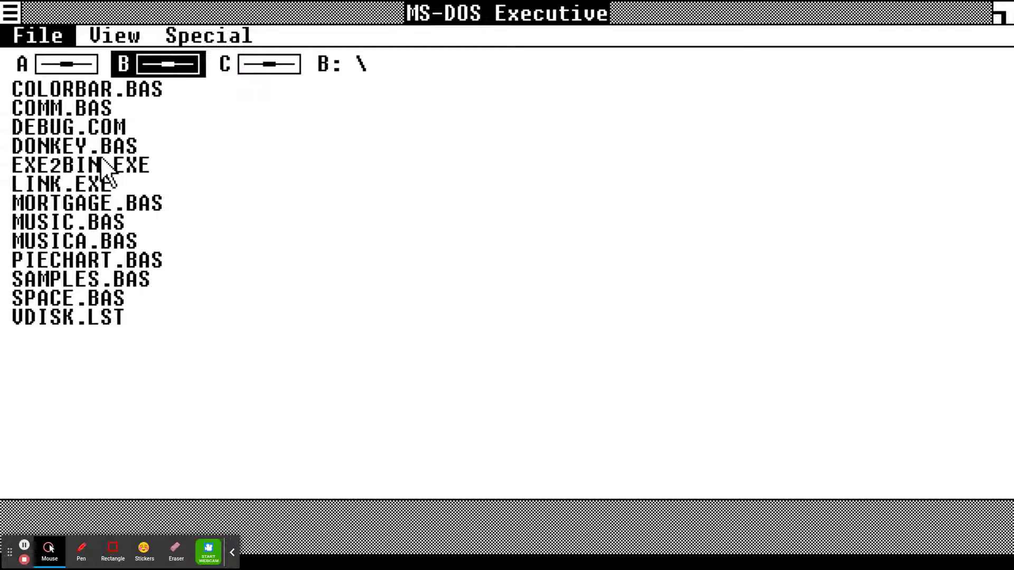
left_click(255, 211)
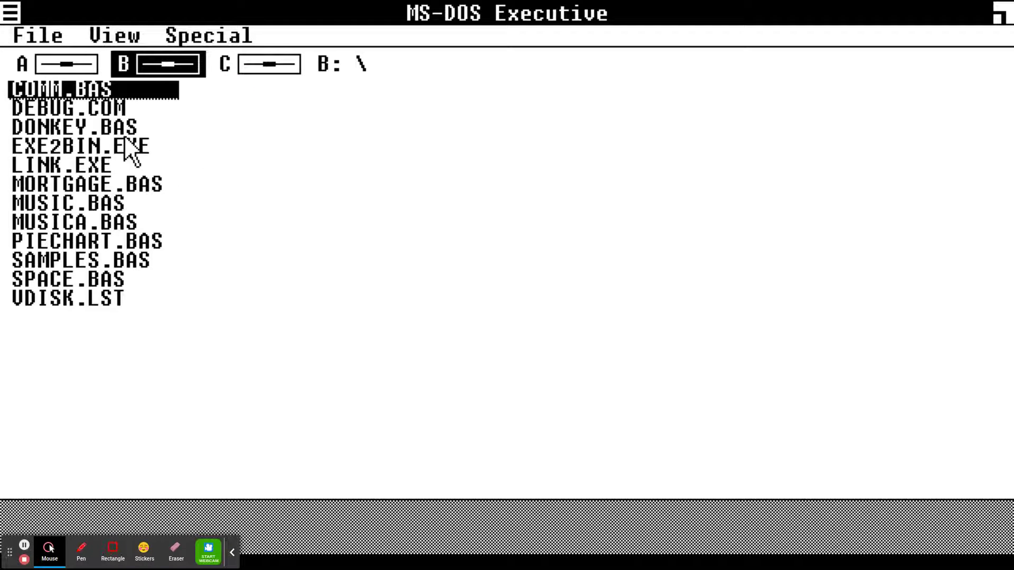
left_click_drag(31, 45, 65, 142)
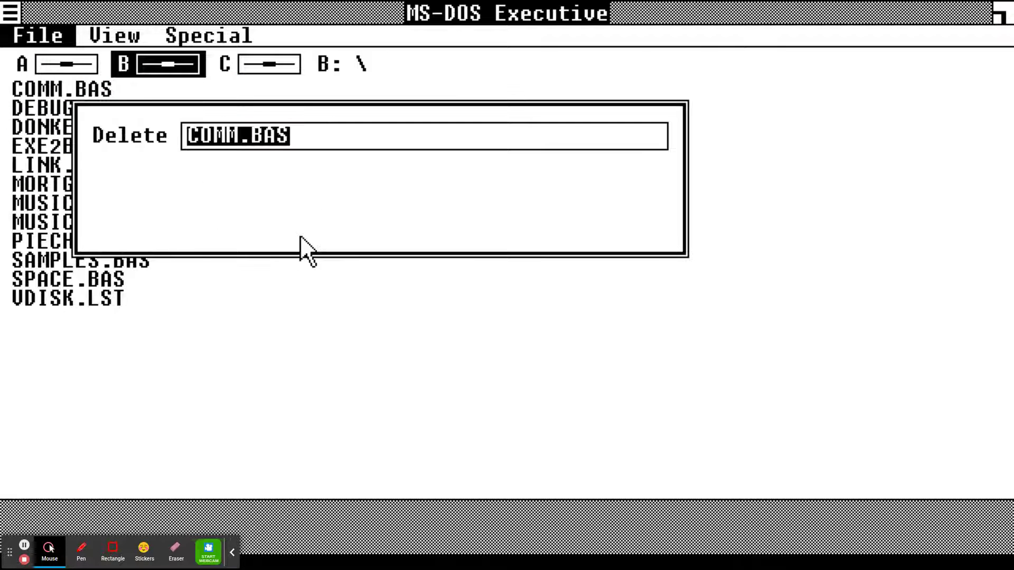
left_click(240, 89)
left_click(299, 227)
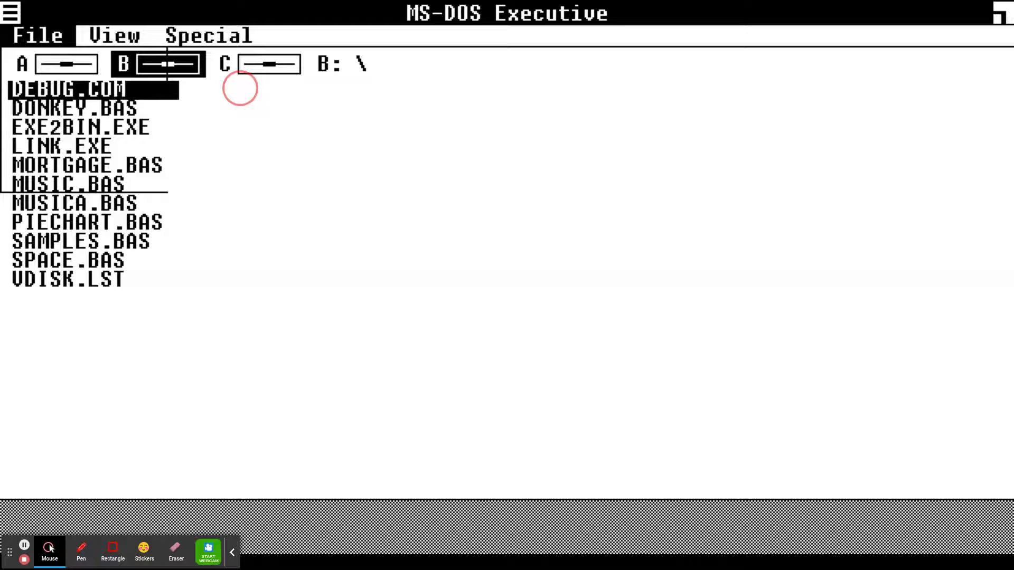
Delete DEBUG.COM, DONKEY.BAS and EXE2BIN.EXE, leaving LINK.EXE selected.
left_click_drag(37, 35, 92, 138)
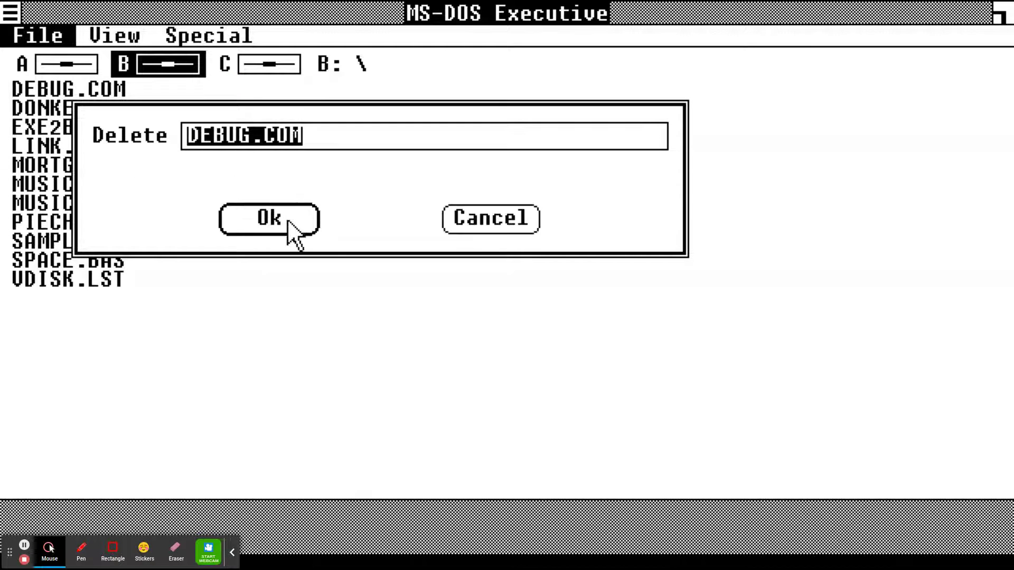
left_click(288, 223)
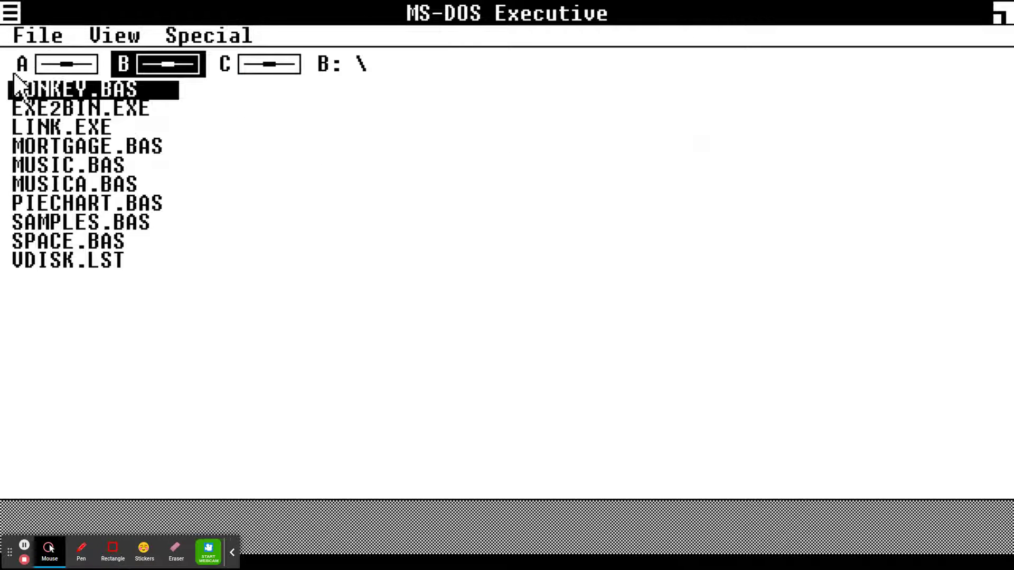
left_click_drag(45, 31, 30, 143)
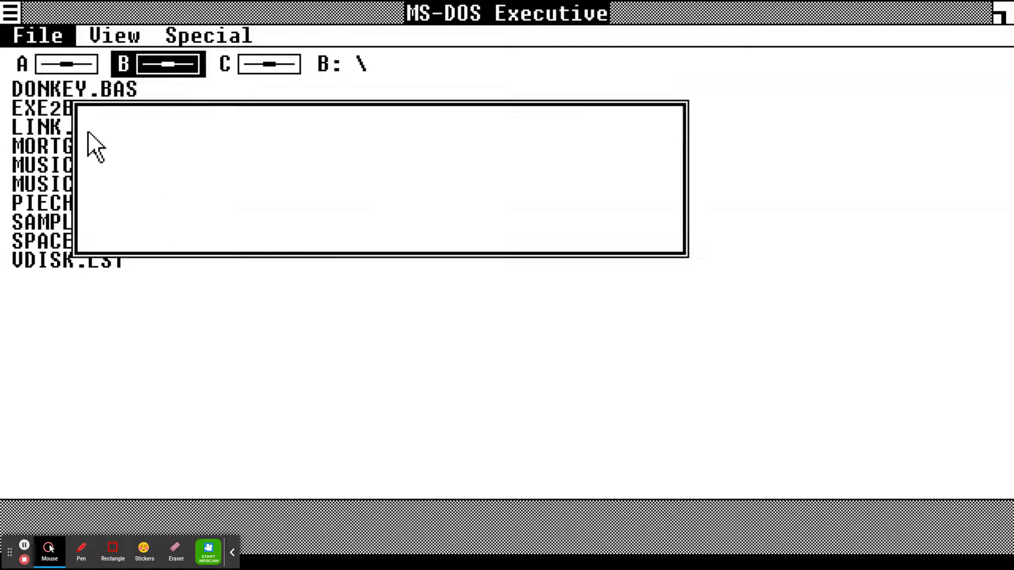
left_click(279, 216)
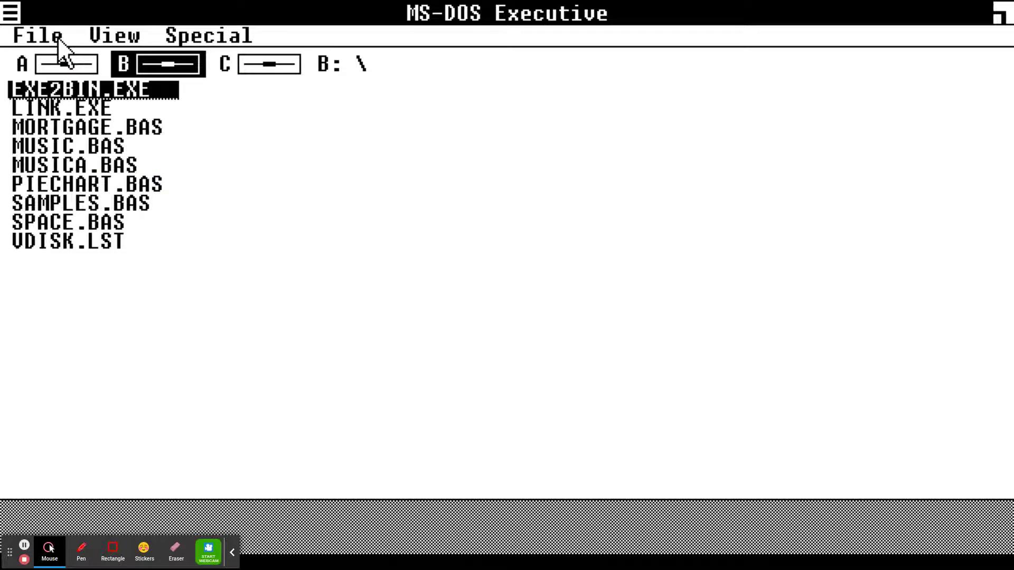
left_click_drag(22, 34, 68, 142)
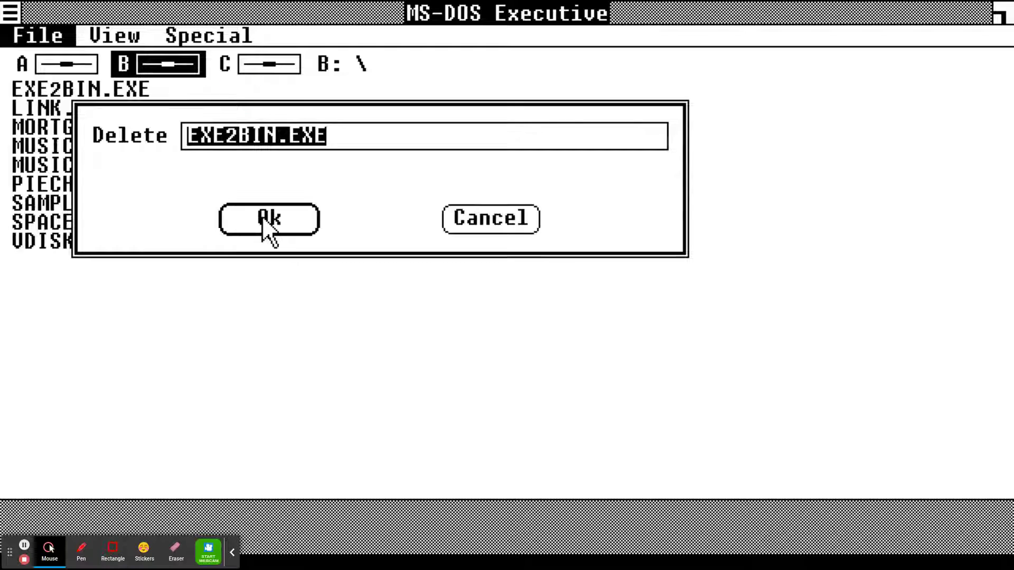
left_click(264, 218)
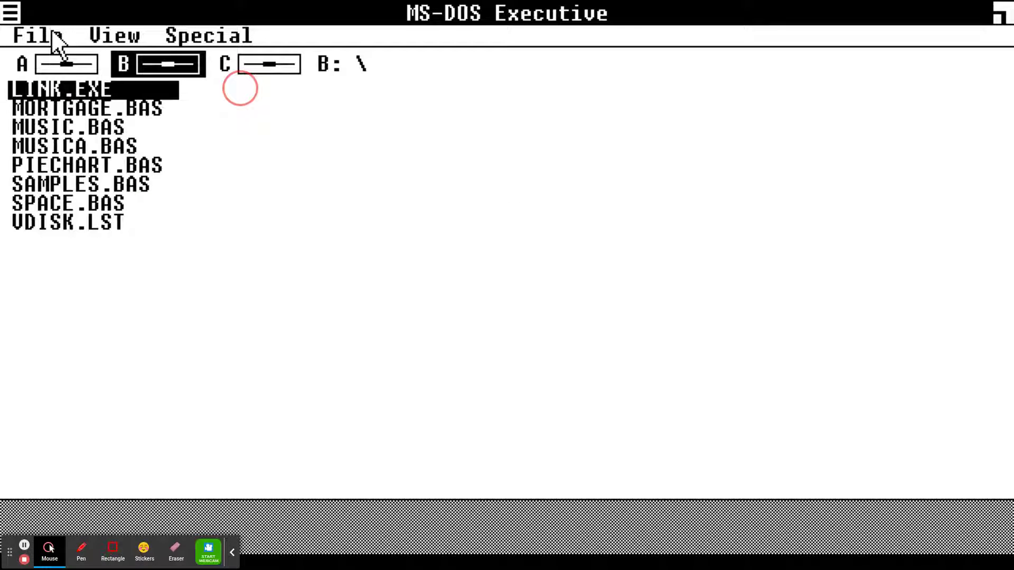
left_click(53, 37)
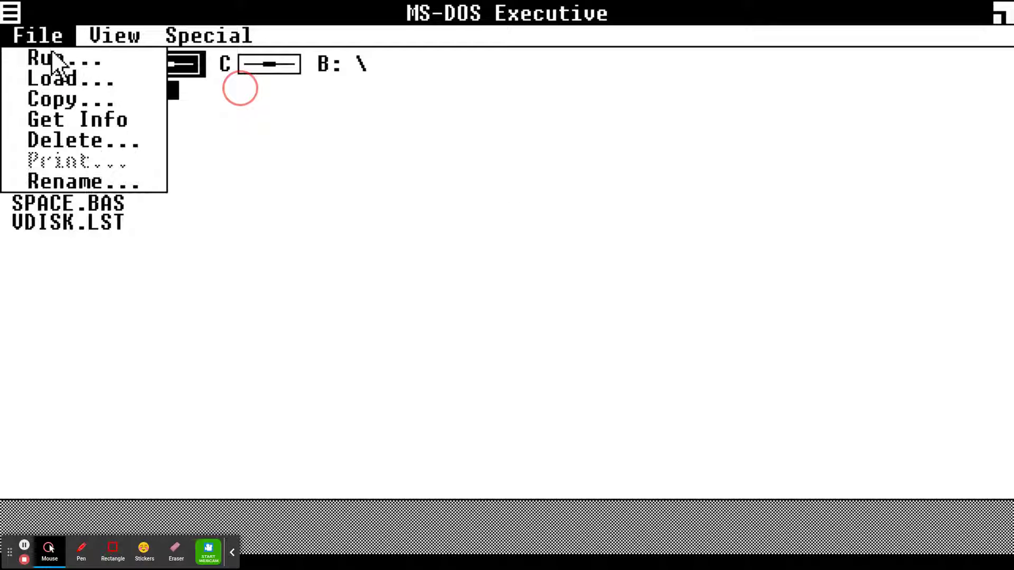
Delete LINK.EXE and answer Ok on the Change Disk prompt for WIN100.MOD in drive A.
left_click(57, 142)
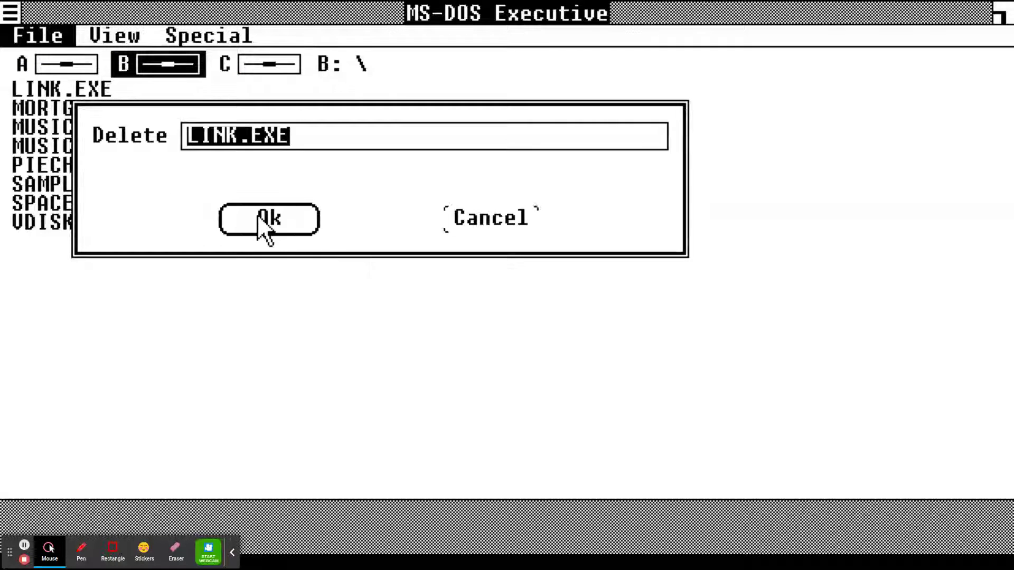
left_click(258, 214)
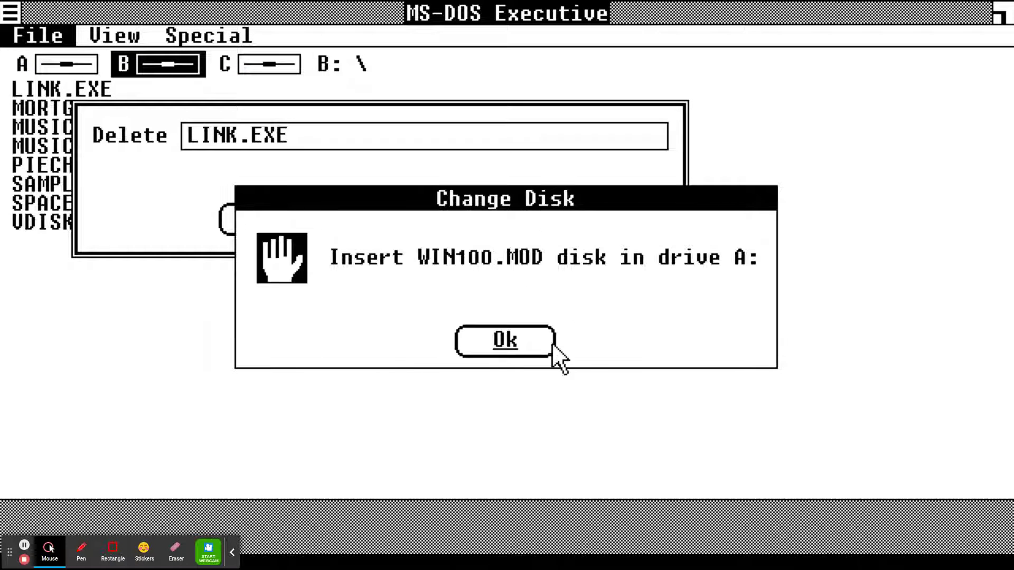
left_click(505, 337)
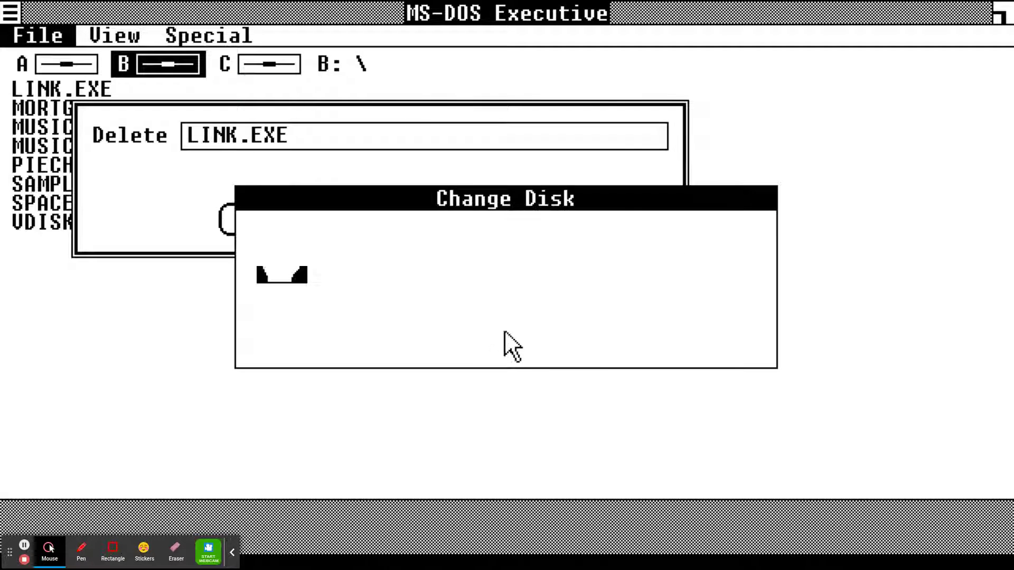
left_click(499, 349)
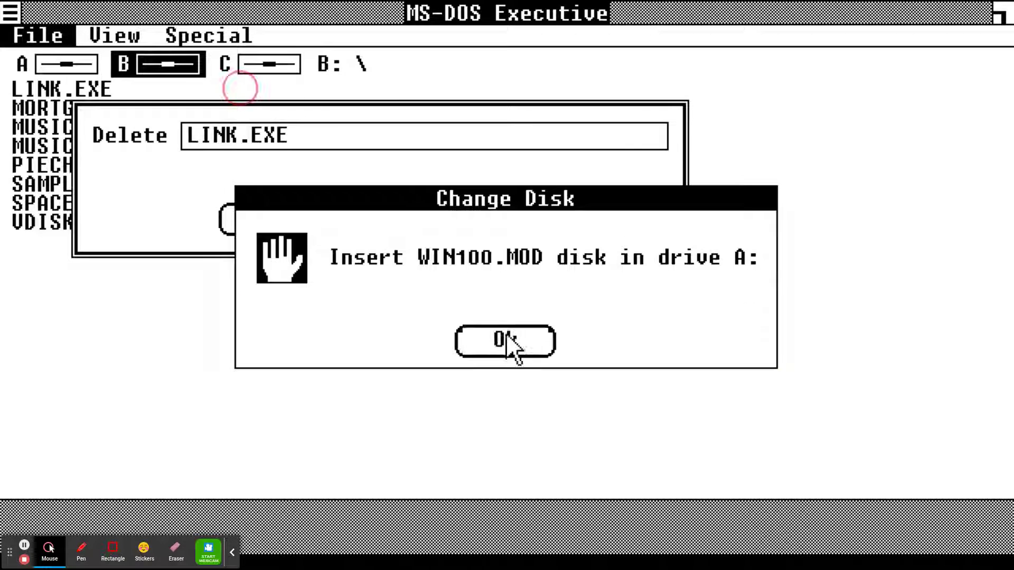
left_click(510, 340)
left_click(509, 343)
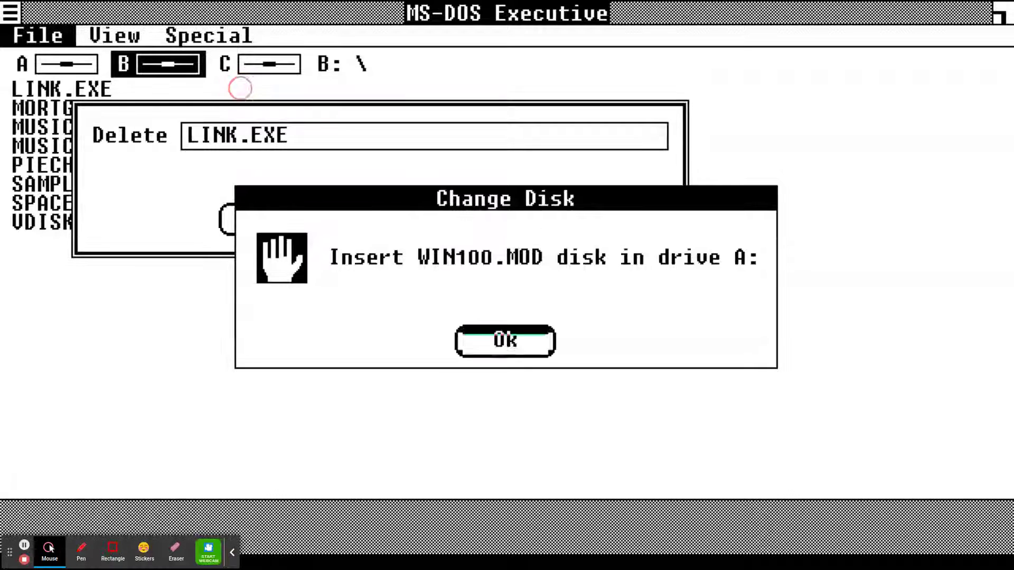
left_click(507, 342)
left_click(506, 340)
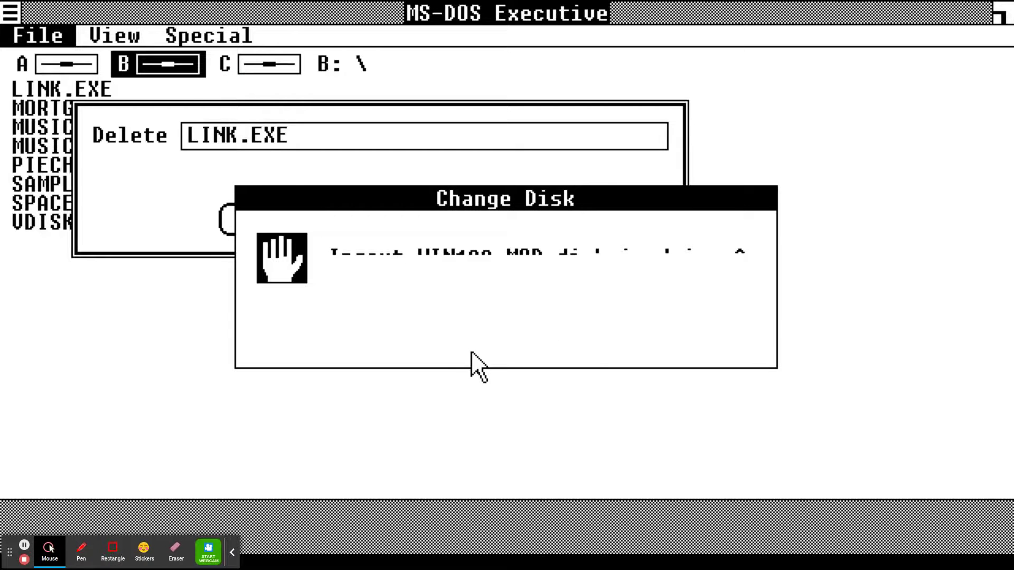
Keep clicking Ok on the recurring WIN100.MOD Change Disk prompt, which never closes.
left_click(505, 341)
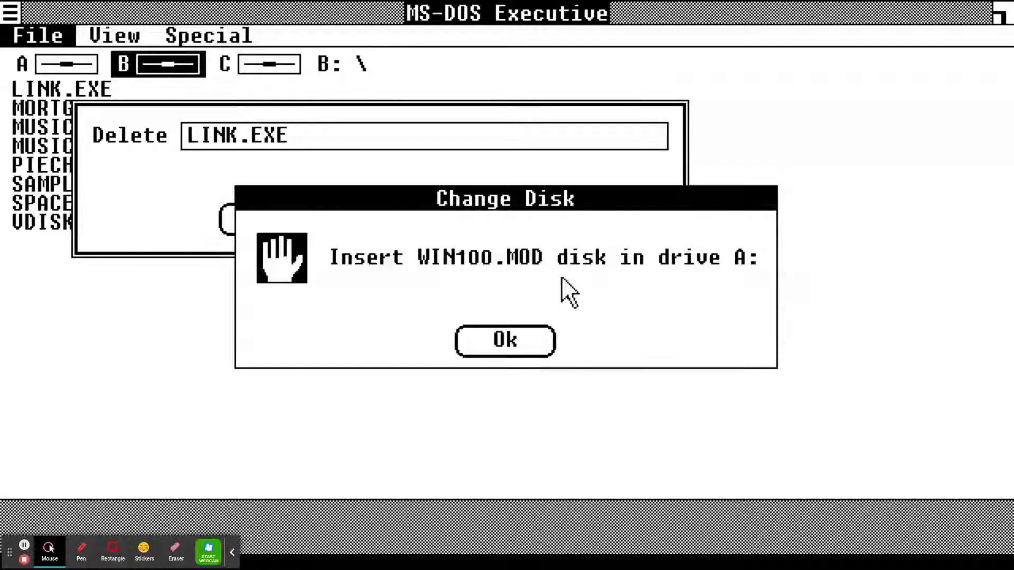
left_click(511, 338)
left_click(506, 342)
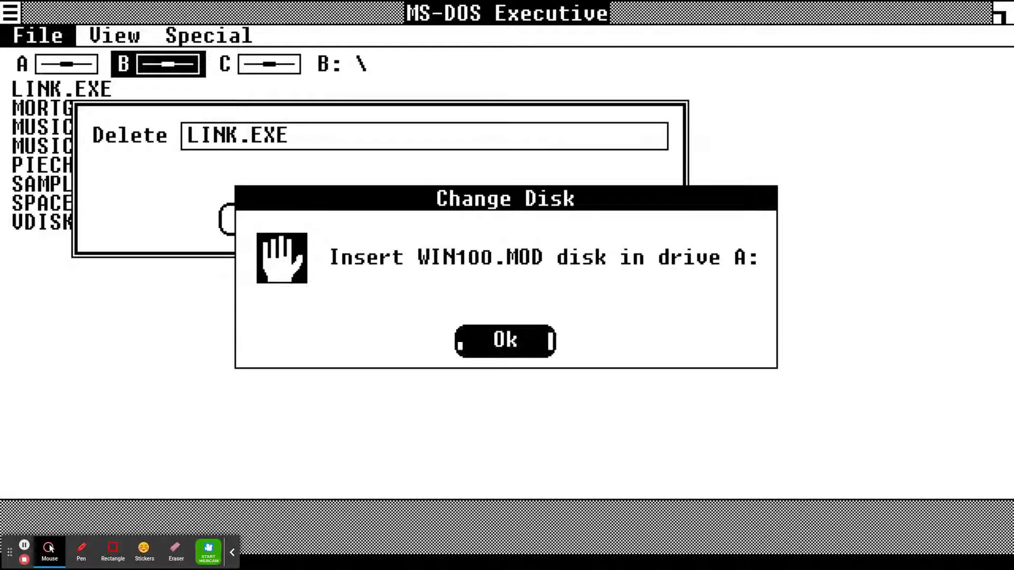
left_click(507, 343)
left_click(507, 340)
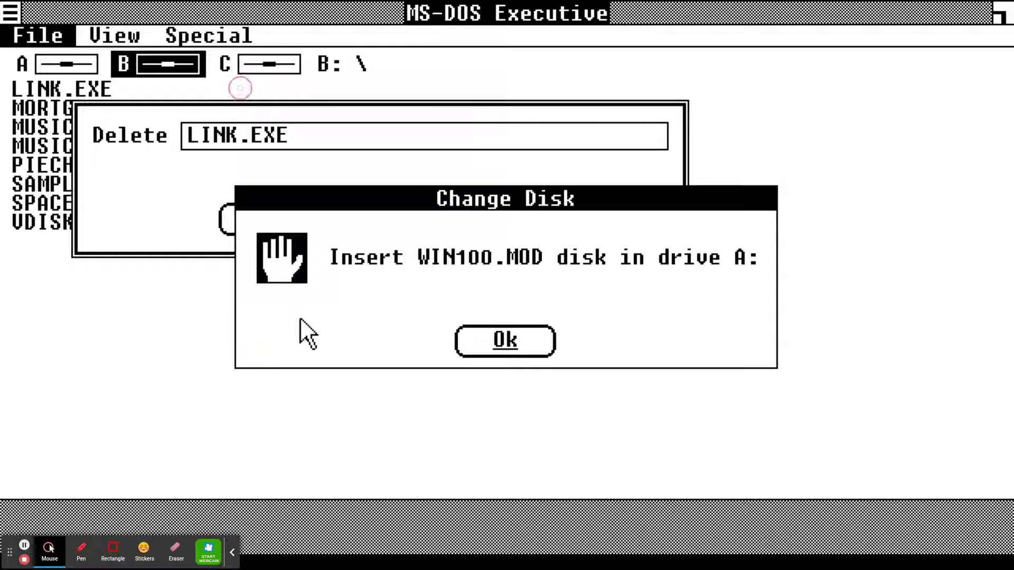
left_click(547, 343)
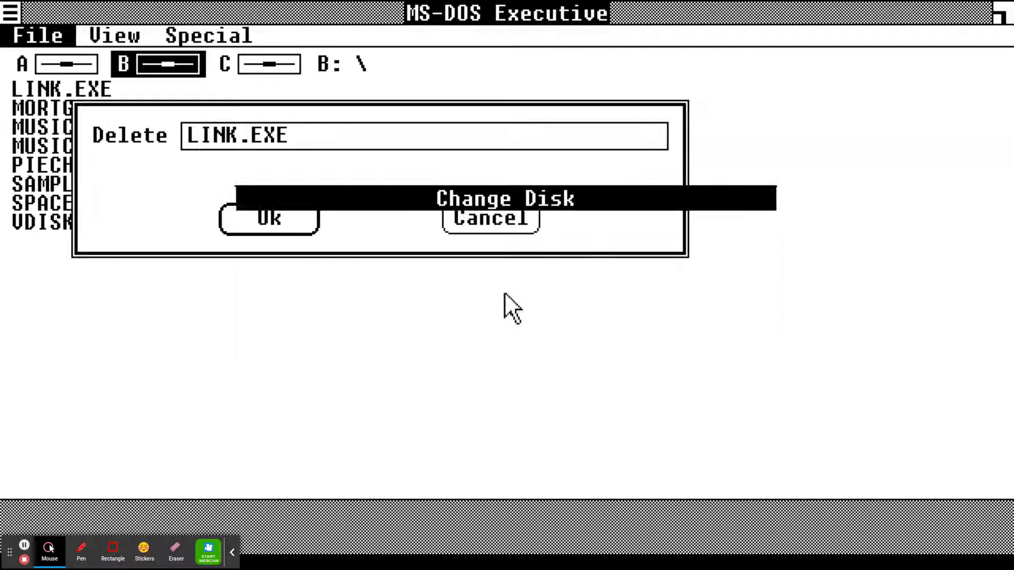
left_click(503, 339)
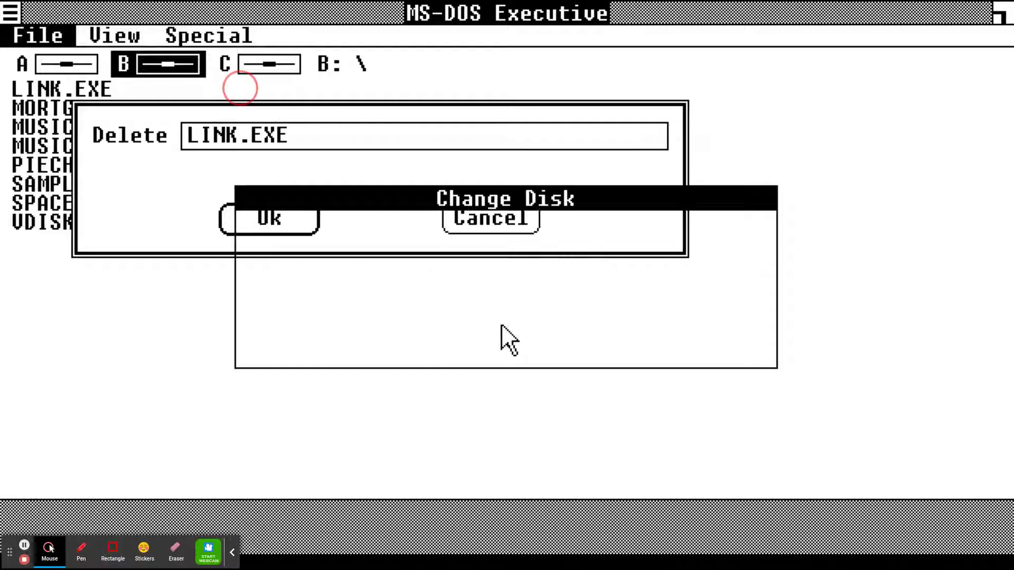
left_click(506, 333)
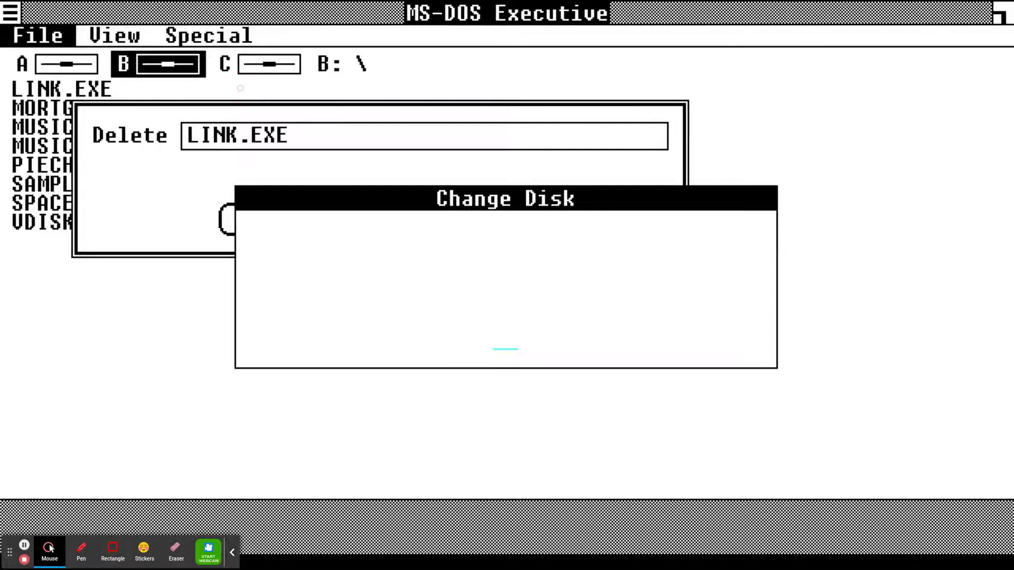
left_click(506, 340)
left_click(502, 351)
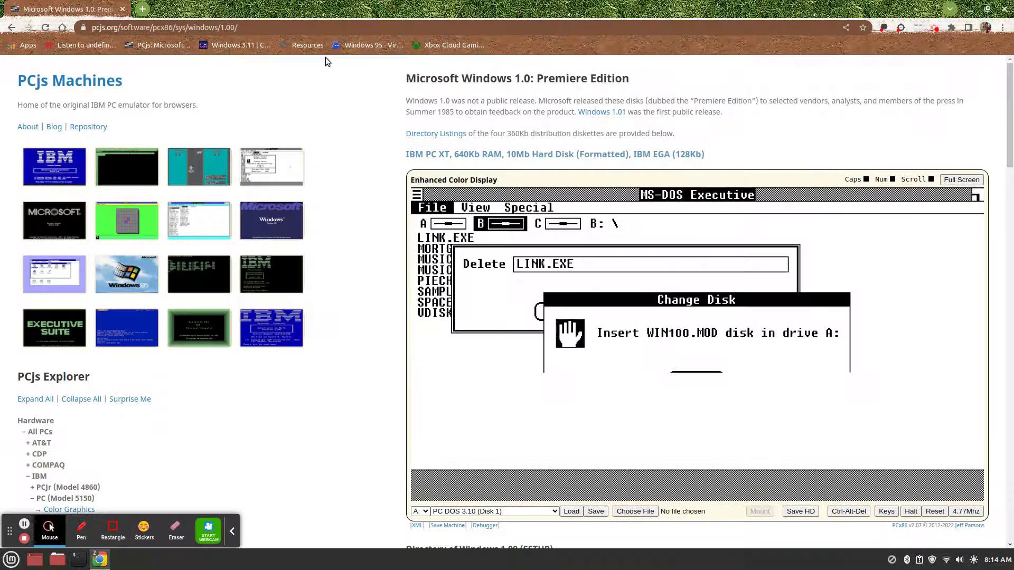
left_click(935, 29)
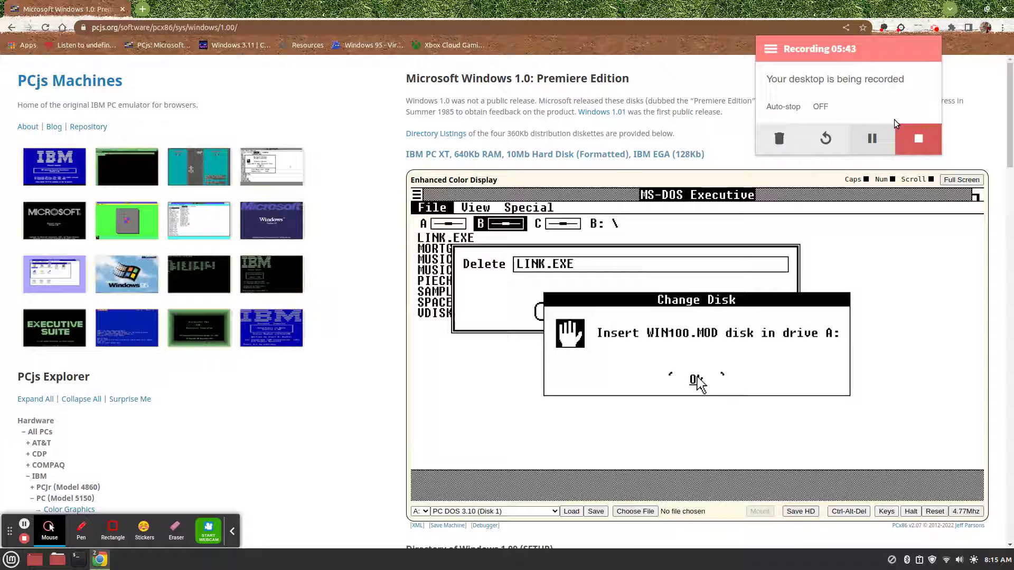